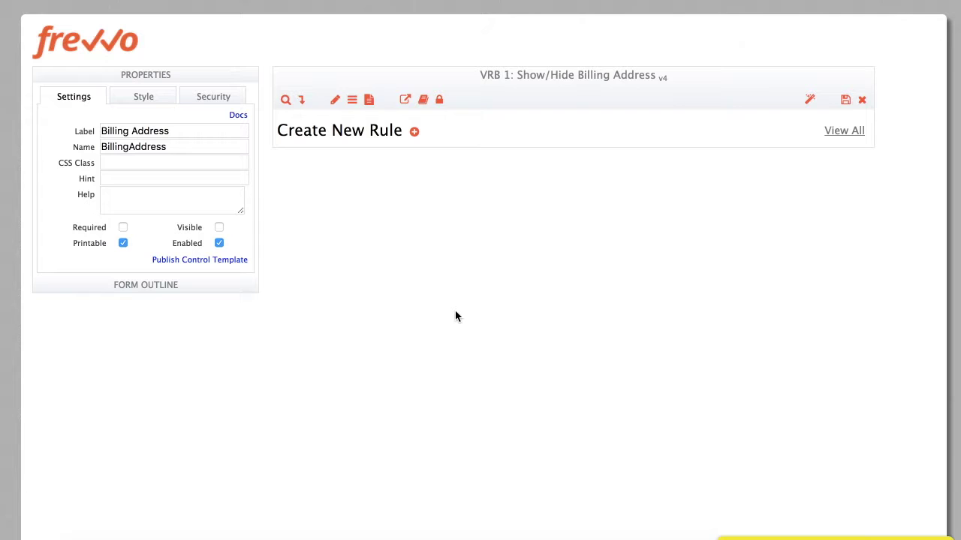
# Create a new form rule and name it "Show/Hide Billing Address"
pyautogui.click(413, 131)
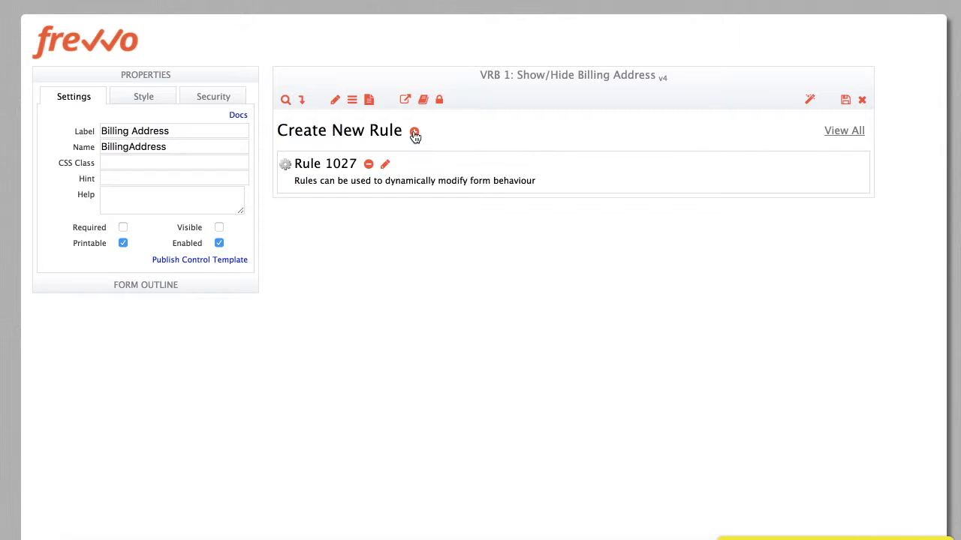
pyautogui.click(385, 164)
pyautogui.write('Show/Hide Billing Address')
pyautogui.press('Return')
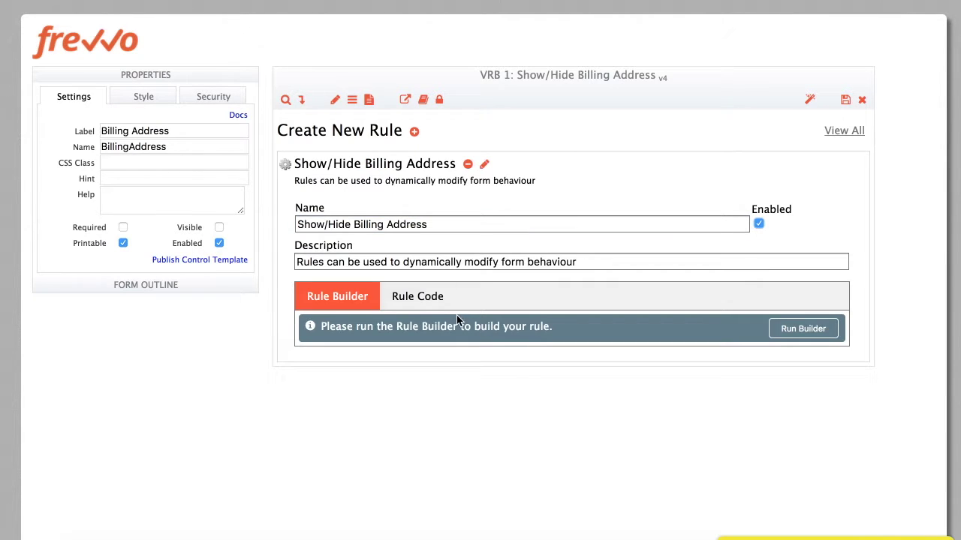
# Run the Rule Builder and add the condition BillingAddressSameAsShipping is the literal value No
pyautogui.click(804, 330)
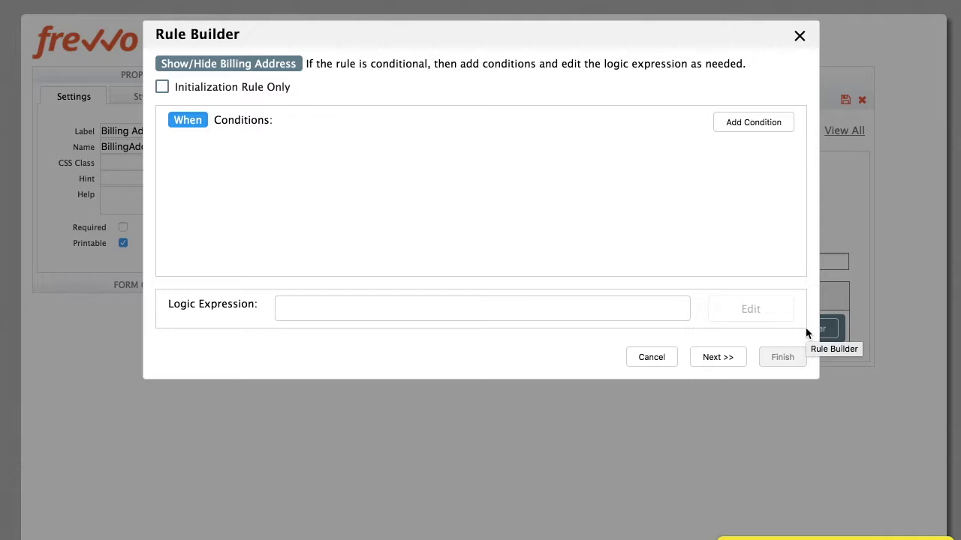
pyautogui.click(754, 123)
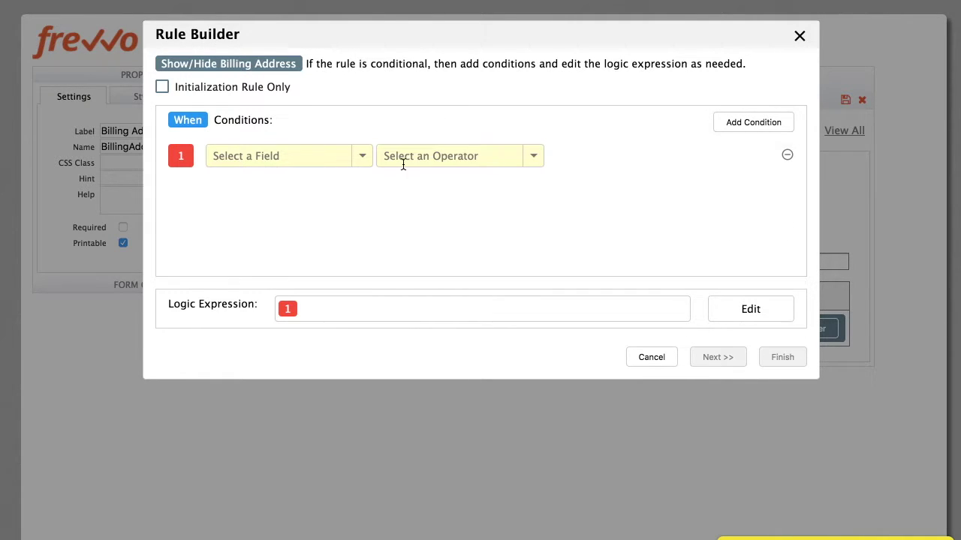
pyautogui.click(306, 155)
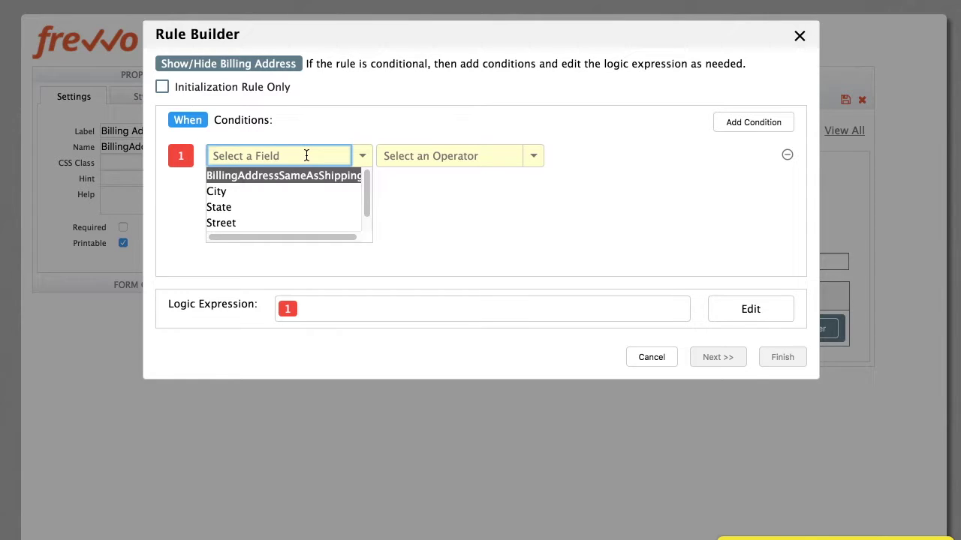
pyautogui.click(291, 177)
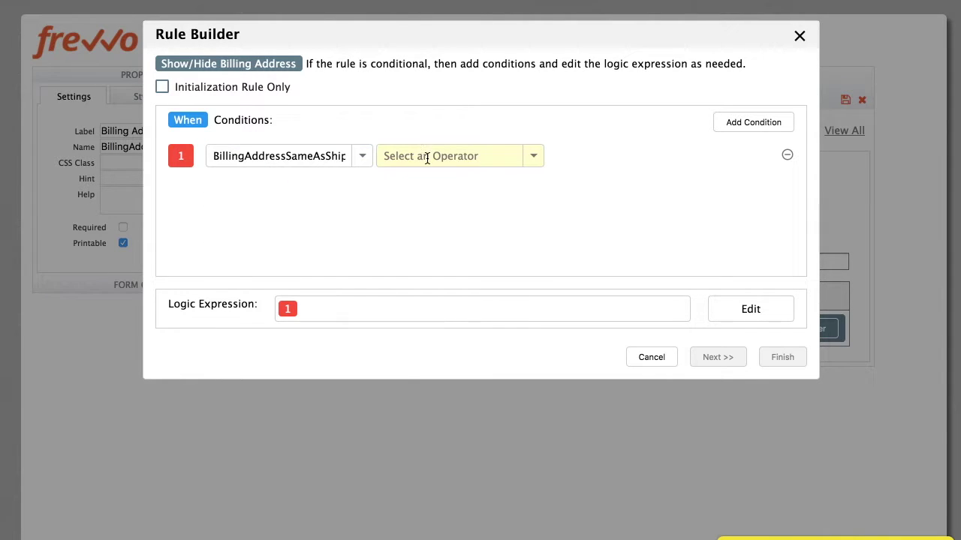
pyautogui.click(427, 158)
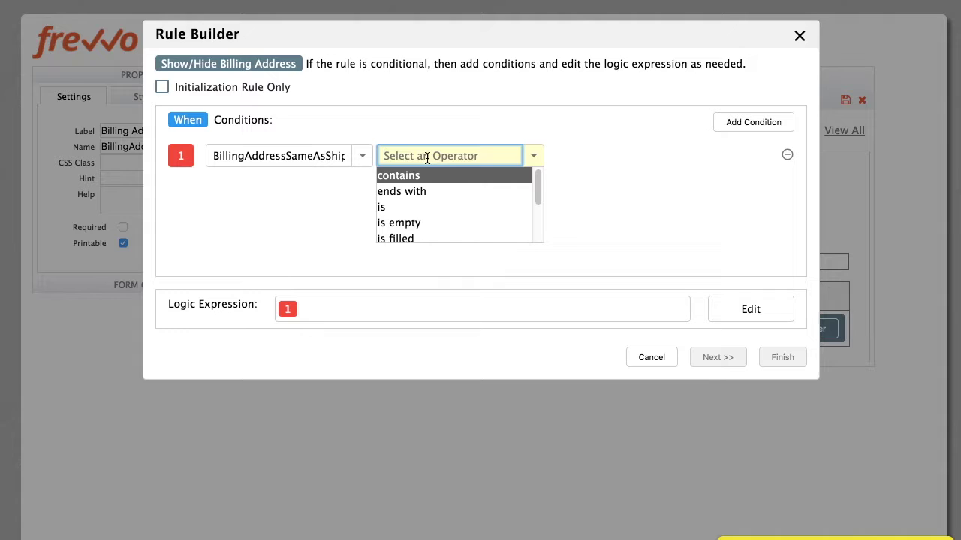
pyautogui.click(392, 206)
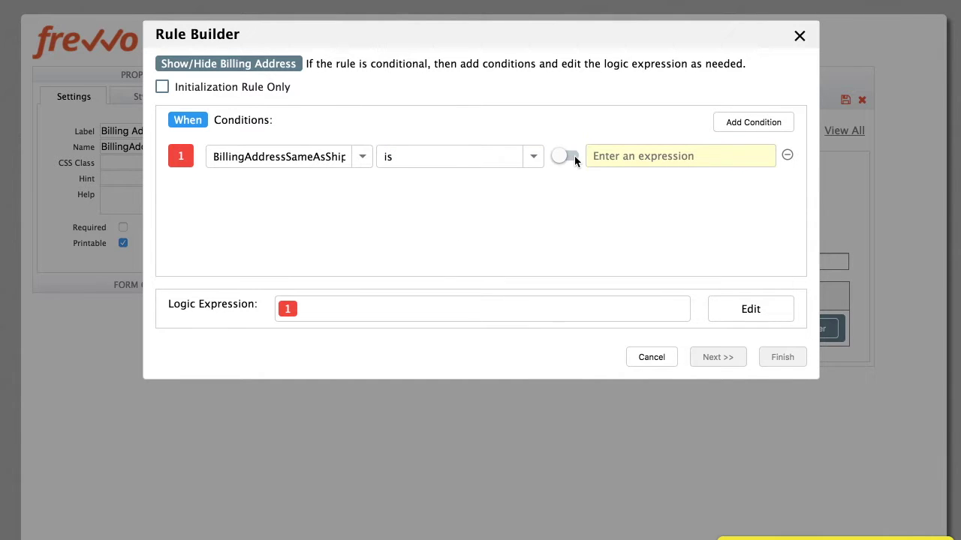
pyautogui.click(575, 156)
pyautogui.click(622, 154)
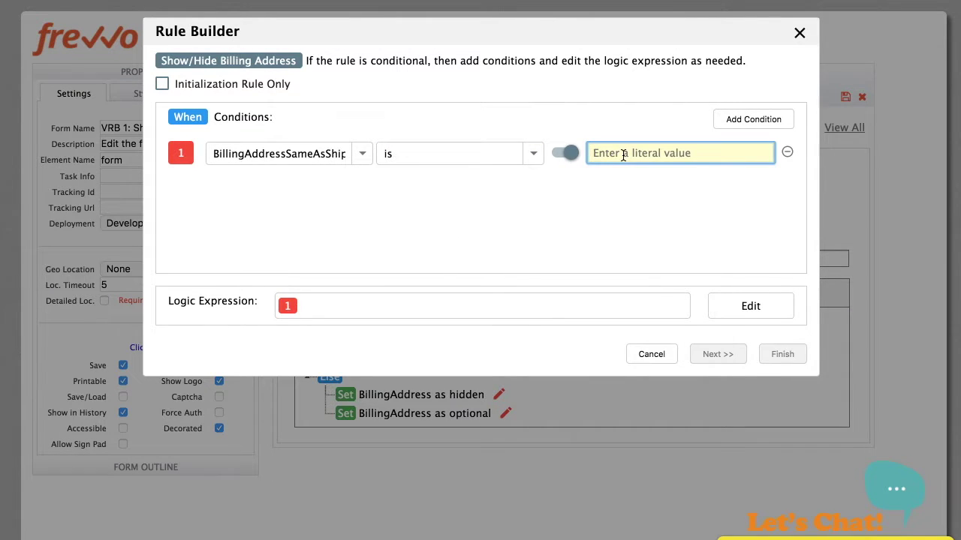
pyautogui.write('No')
pyautogui.click(675, 229)
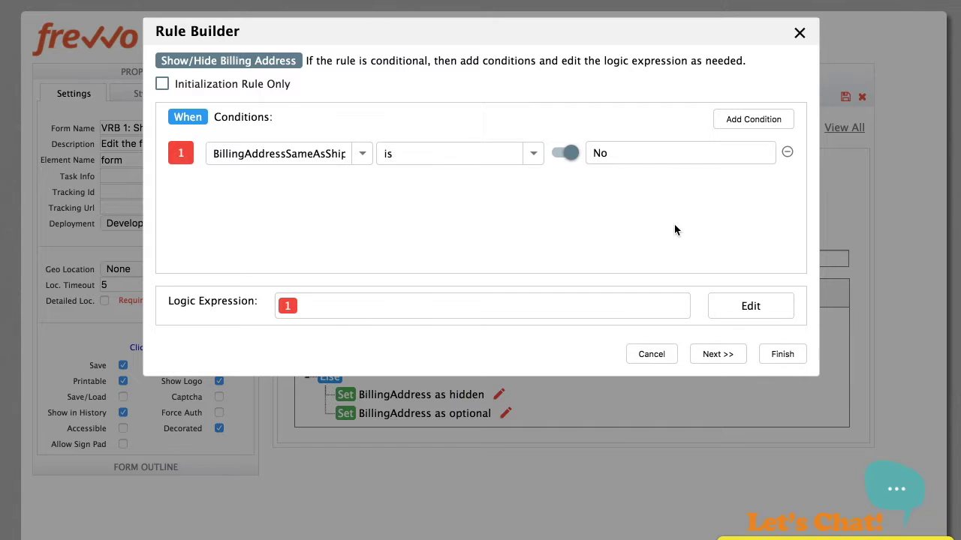
# Add two actions for the TRUE condition that set BillingAddress as visible and BillingAddress as required
pyautogui.click(716, 358)
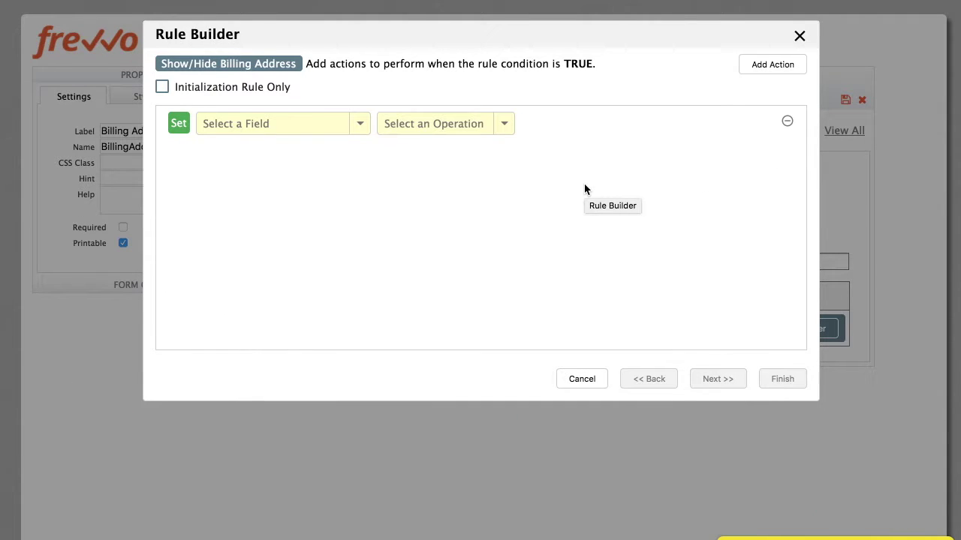
pyautogui.click(772, 65)
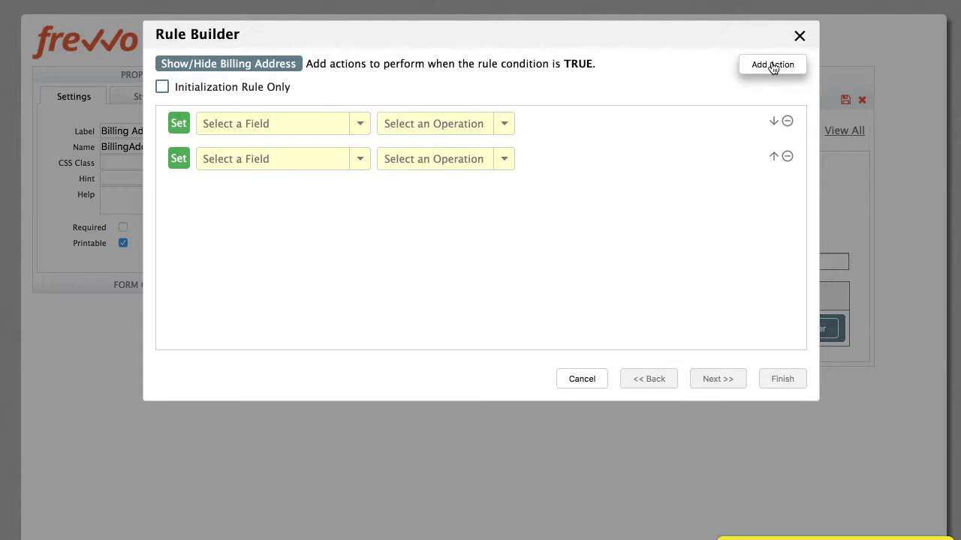
pyautogui.click(249, 126)
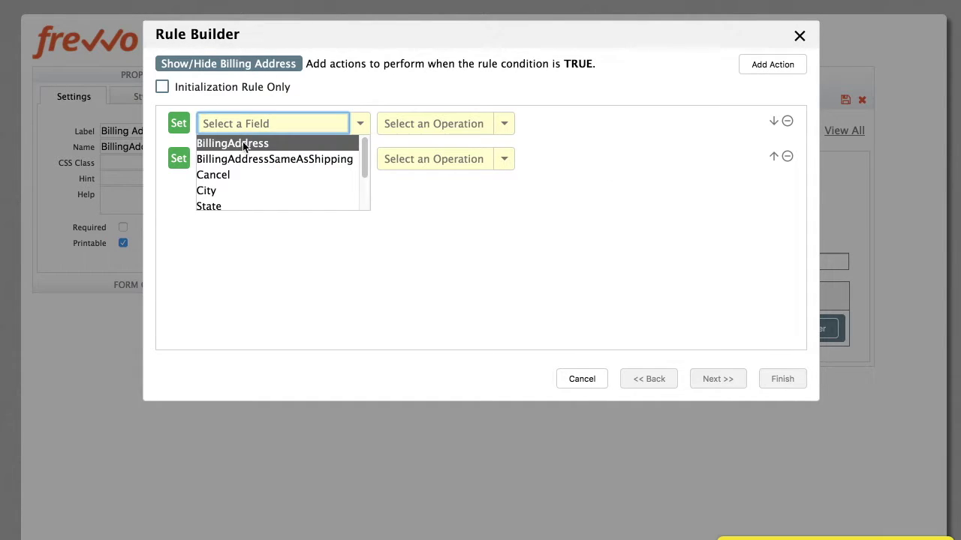
pyautogui.click(242, 142)
pyautogui.click(251, 158)
pyautogui.click(244, 179)
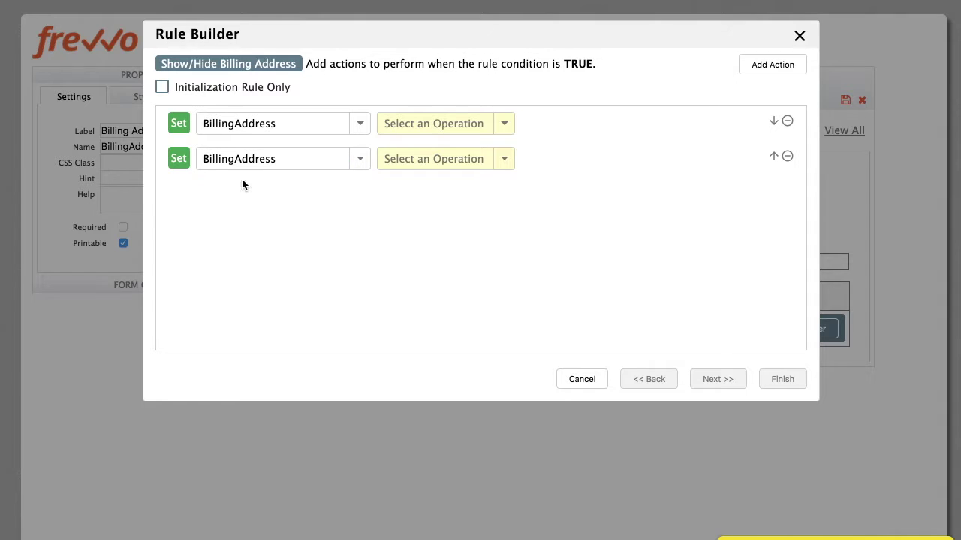
pyautogui.click(439, 125)
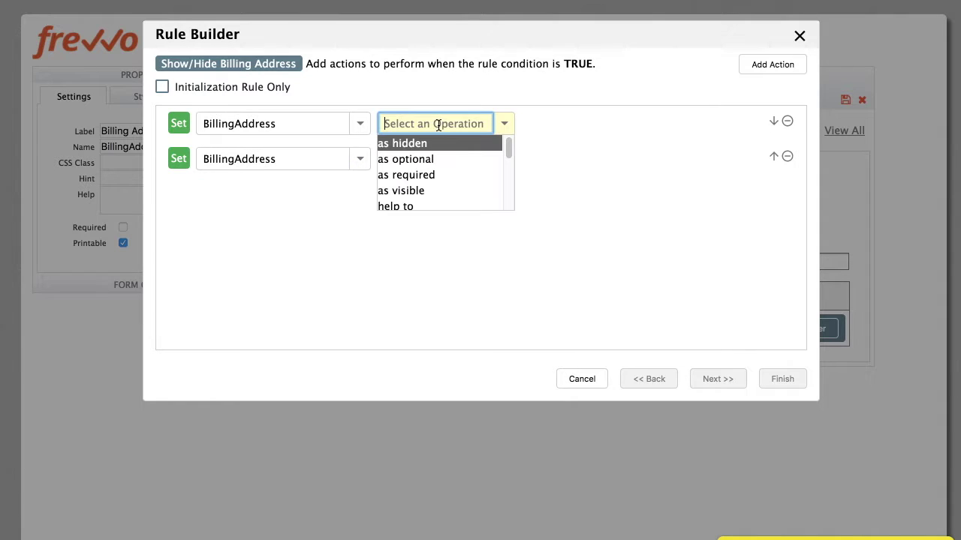
pyautogui.click(413, 191)
pyautogui.click(435, 159)
pyautogui.click(432, 208)
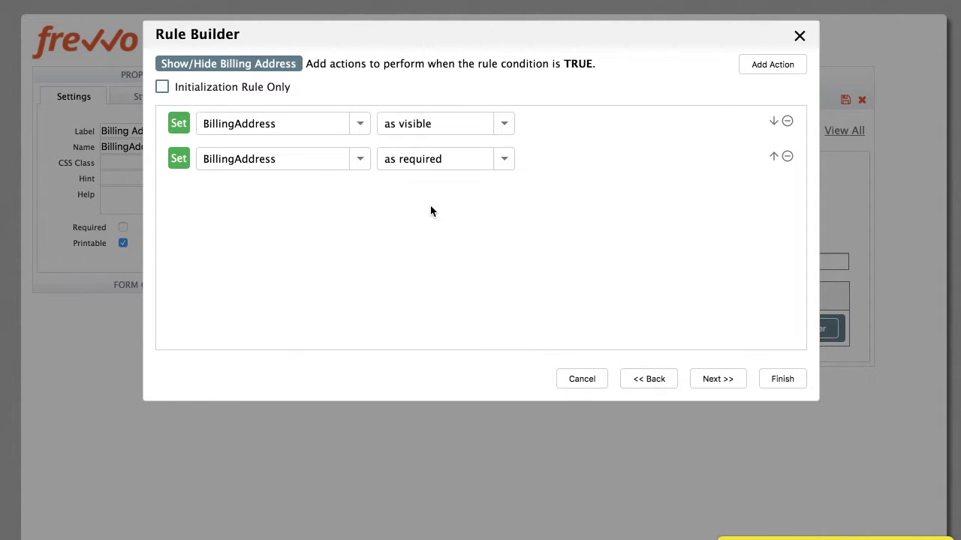
# Add two actions for the FALSE condition setting BillingAddress as hidden and as optional, and finish the rule
pyautogui.click(715, 381)
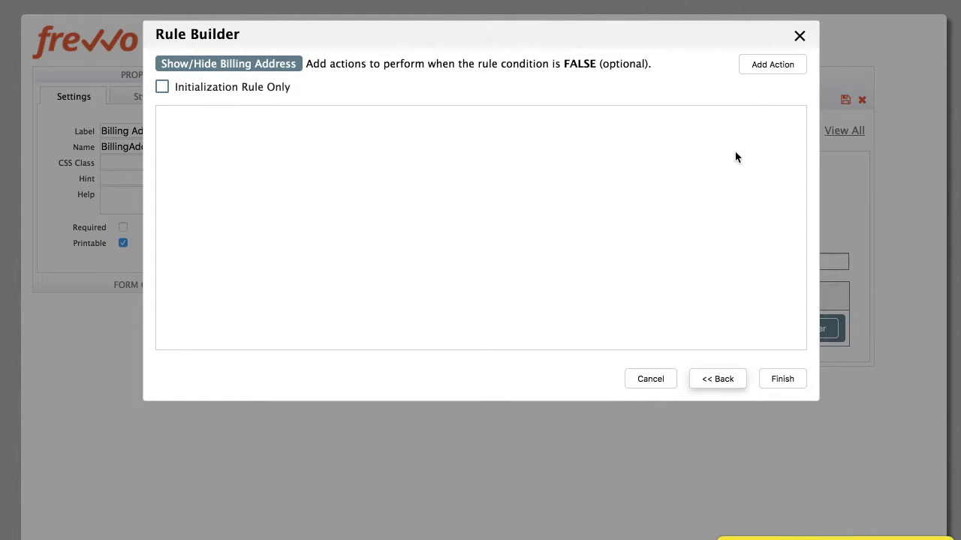
pyautogui.click(763, 69)
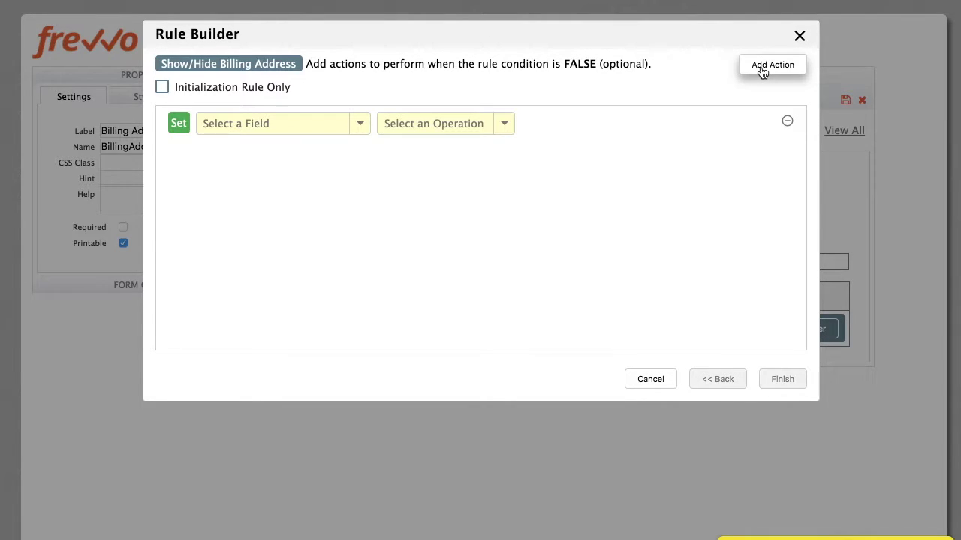
pyautogui.click(763, 69)
pyautogui.click(300, 123)
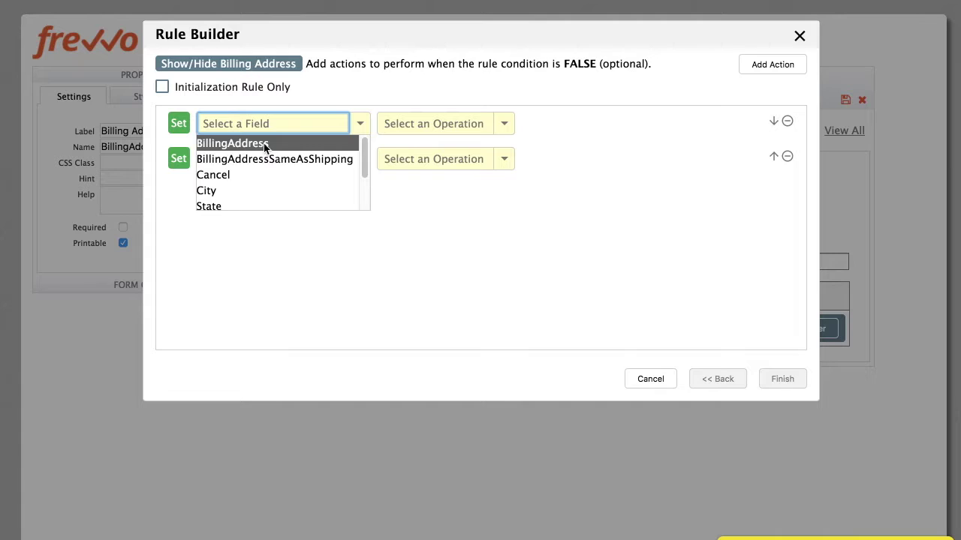
pyautogui.click(264, 143)
pyautogui.click(418, 124)
pyautogui.click(417, 144)
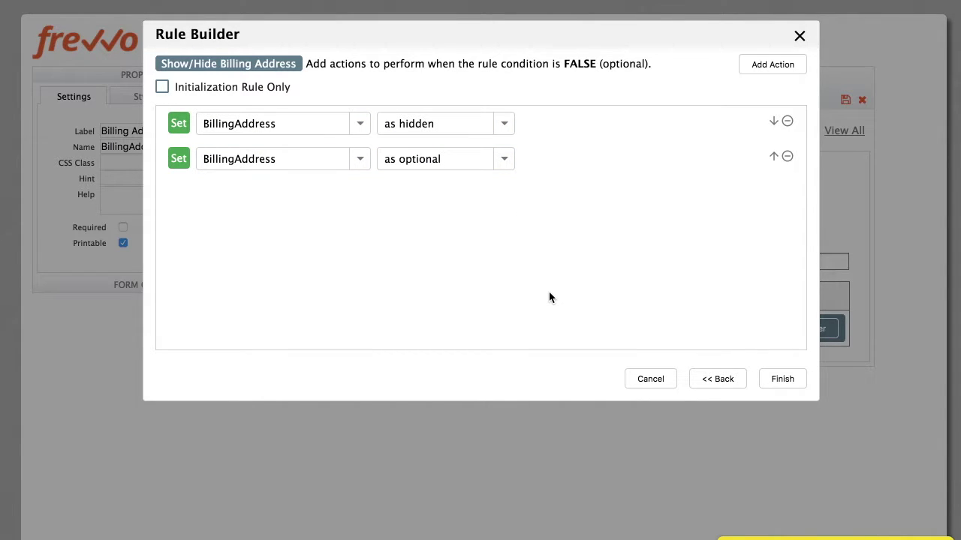
pyautogui.click(781, 379)
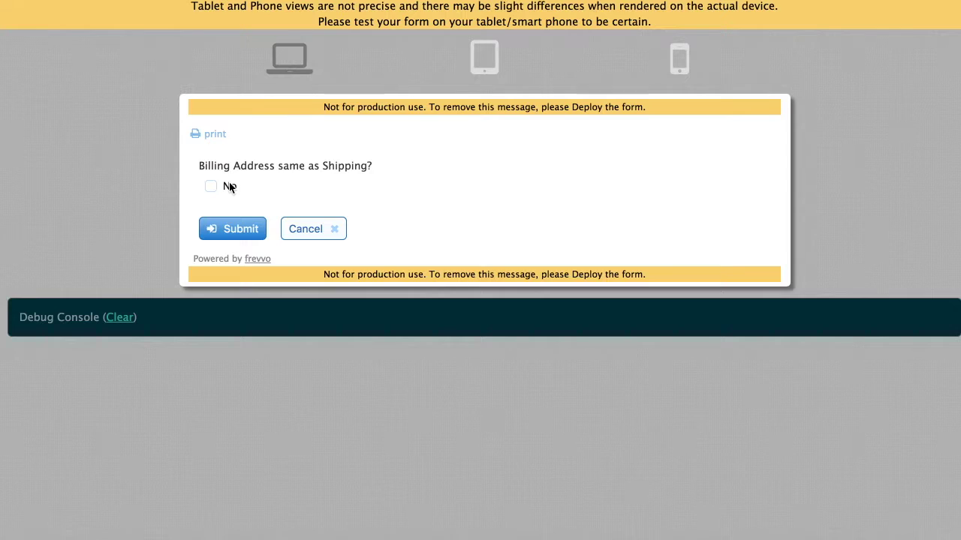
# Test the rule in the form preview by ticking and clearing No under "Billing Address same as Shipping?"
pyautogui.click(229, 187)
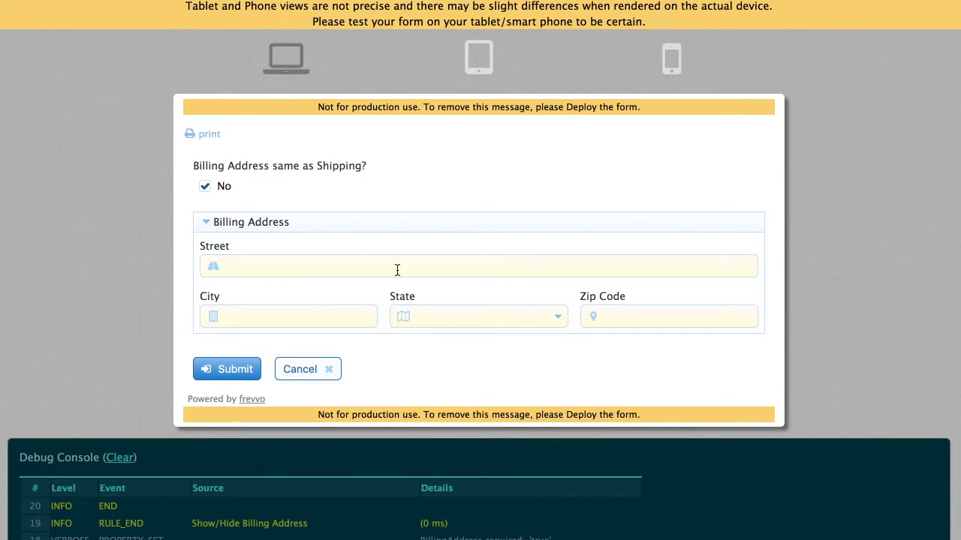
pyautogui.click(223, 187)
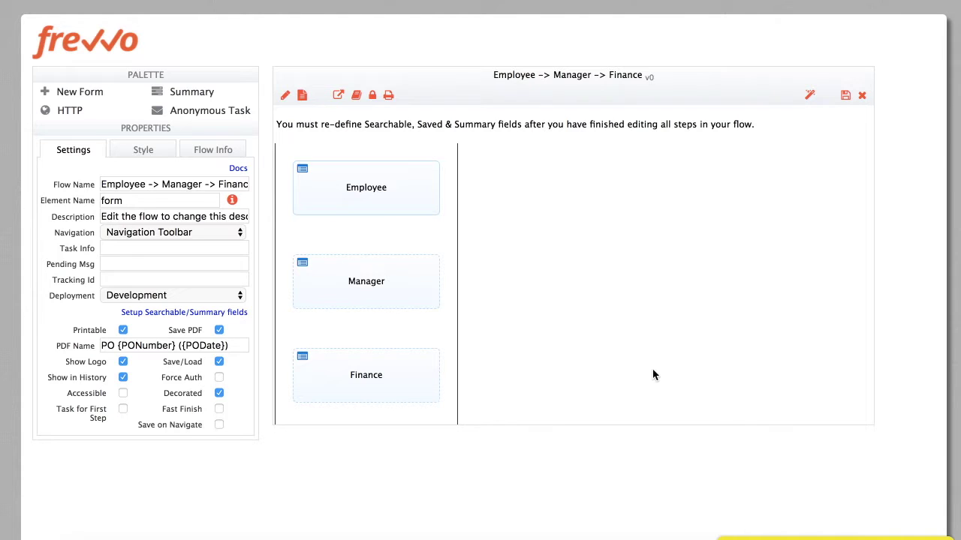
# Open the Employee step's form in the Employee -> Manager -> Finance flow and select the Manager Approval section
pyautogui.click(361, 185)
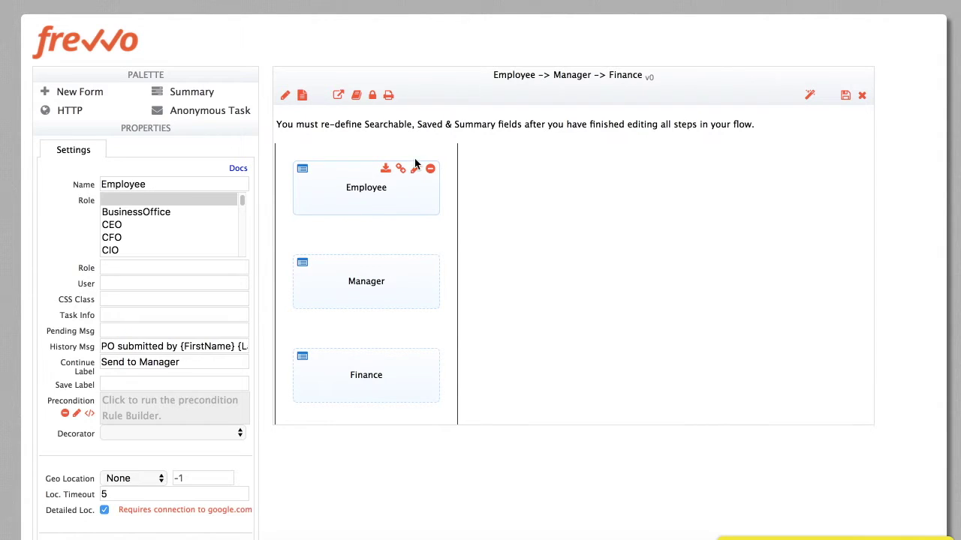
pyautogui.click(415, 165)
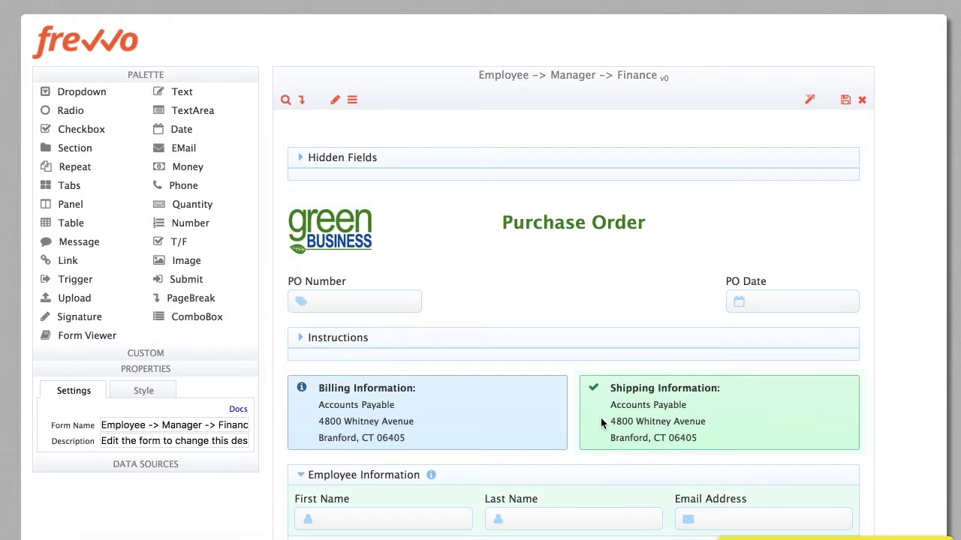
pyautogui.scroll(-10, 600, 424)
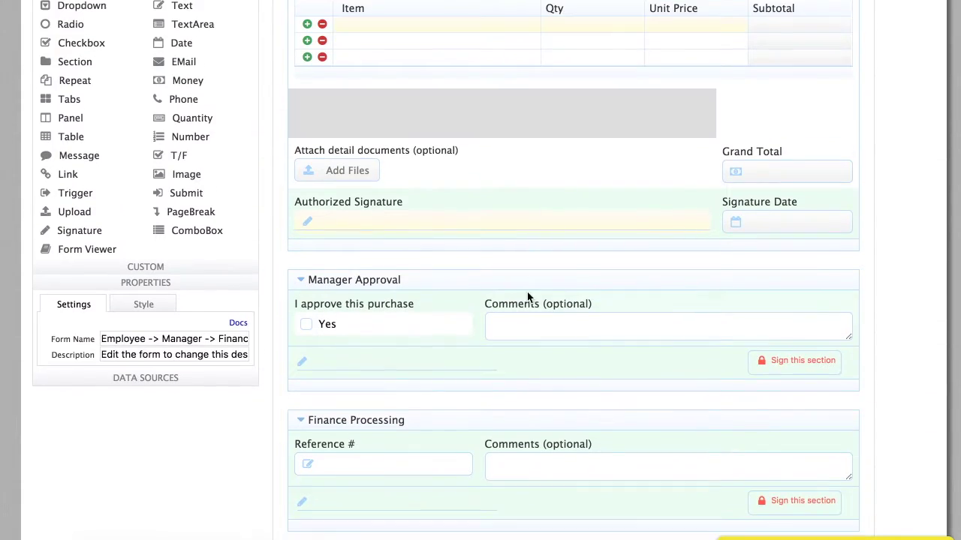
pyautogui.click(531, 287)
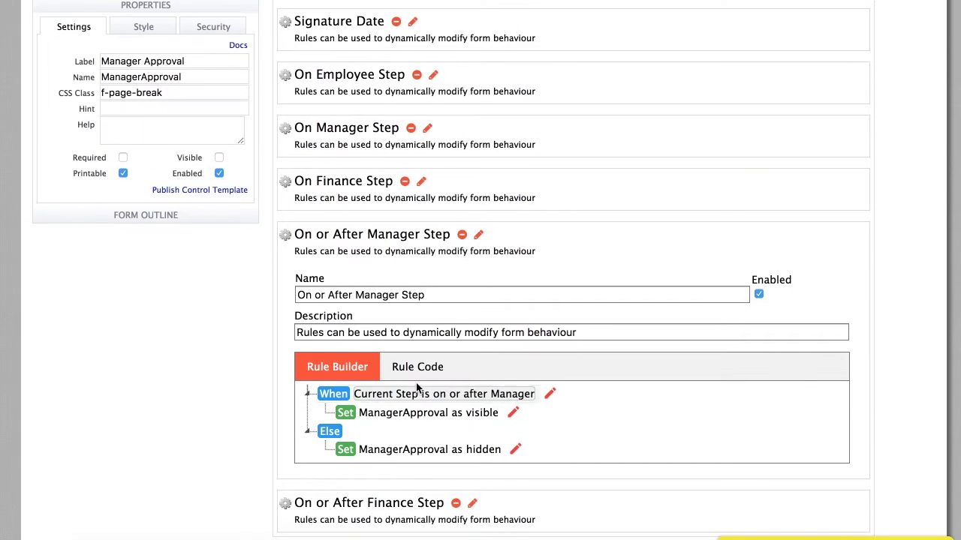
# Examine the condition and the TRUE and FALSE actions of the "On or After Manager Step" rule in the Rule Builder
pyautogui.scroll(3, 548, 400)
pyautogui.click(478, 484)
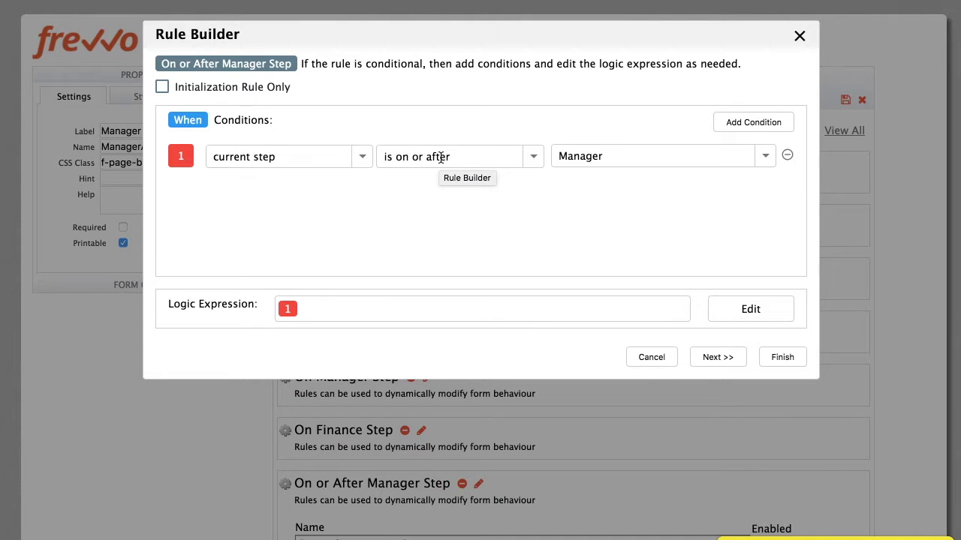
pyautogui.click(717, 357)
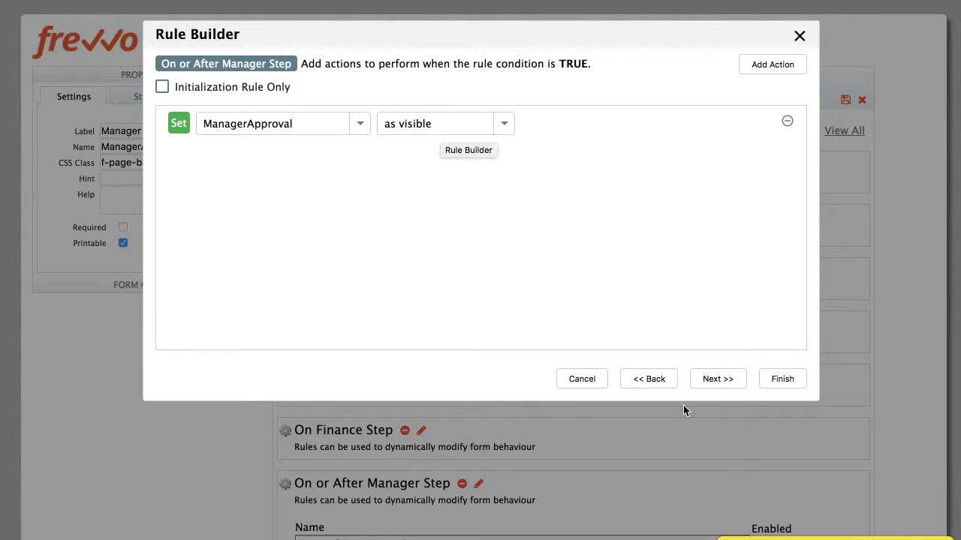
pyautogui.click(712, 383)
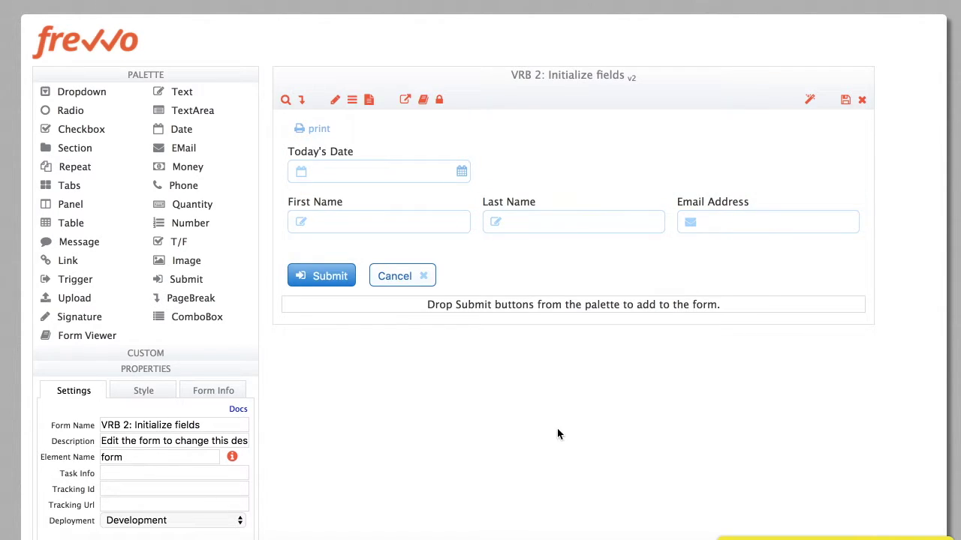
# In the "VRB 2: Initialize fields" form, create a rule named "Initialize form" and mark it as Initialization Rule Only in the Rule Builder
pyautogui.click(353, 102)
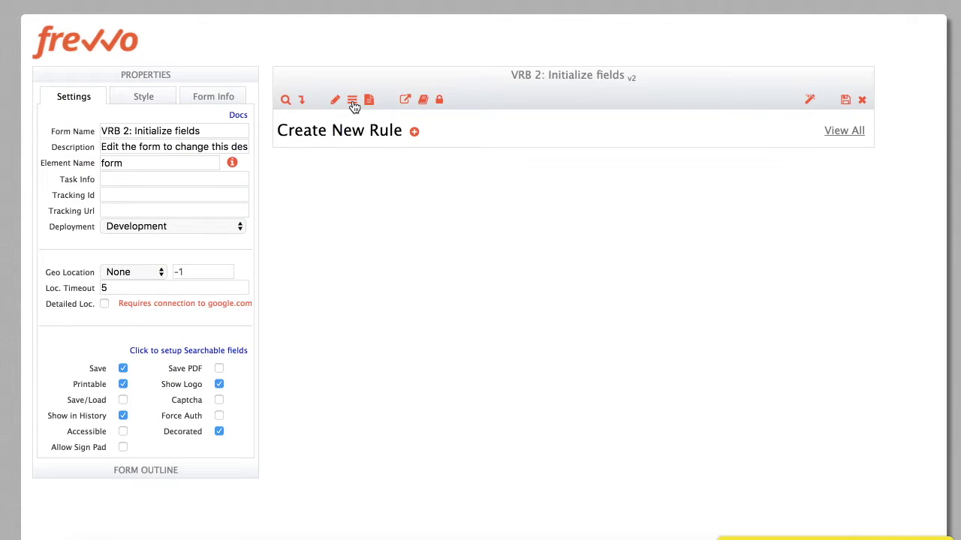
pyautogui.click(415, 133)
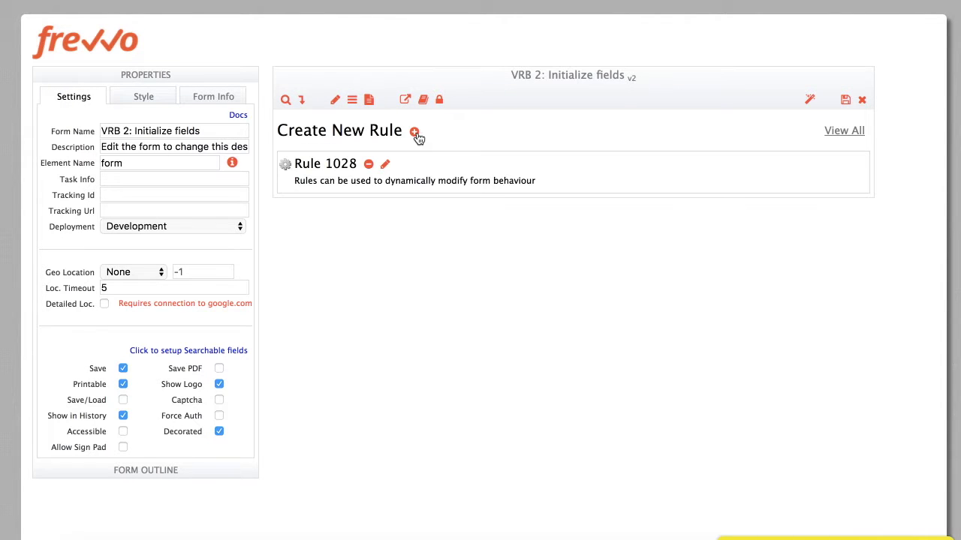
pyautogui.click(384, 164)
pyautogui.tripleClick(386, 224)
pyautogui.write('Initialize form')
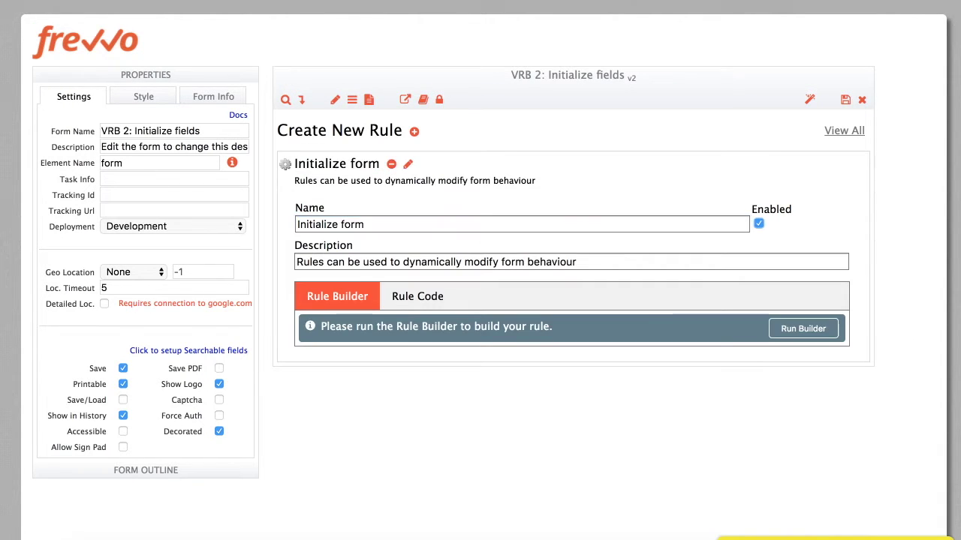
pyautogui.click(801, 328)
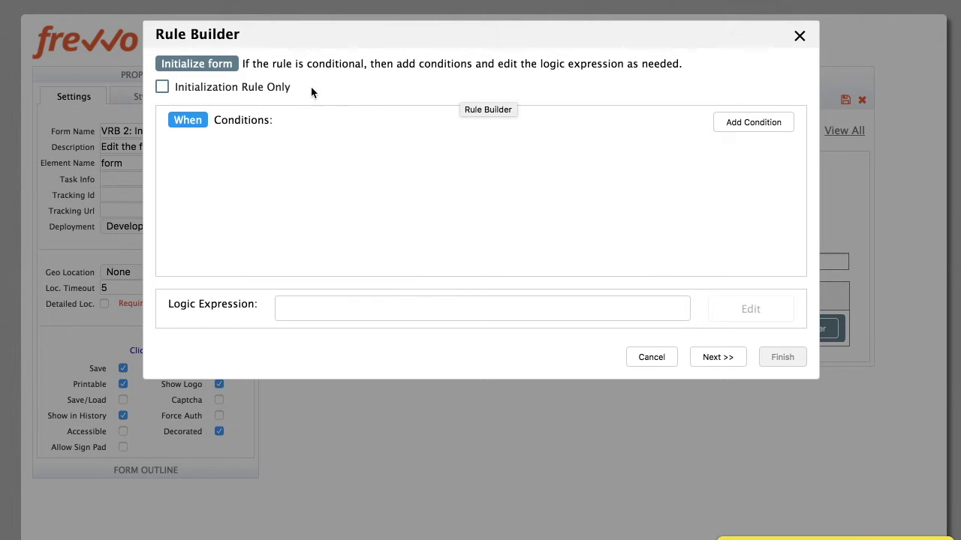
pyautogui.click(195, 90)
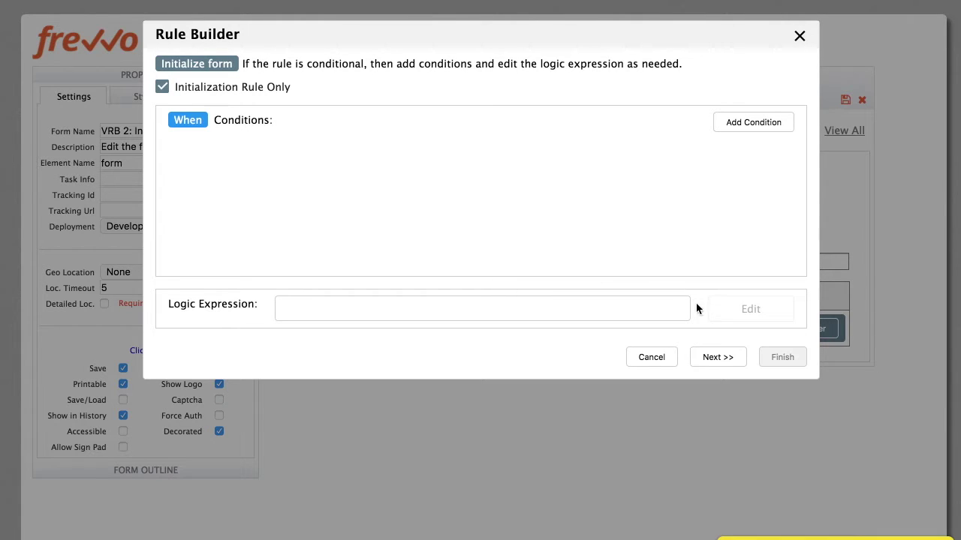
# Add four TRUE actions to the "Initialize form" rule for the fields TodaySDate, FirstName, LastName and EmailAddress
pyautogui.click(712, 358)
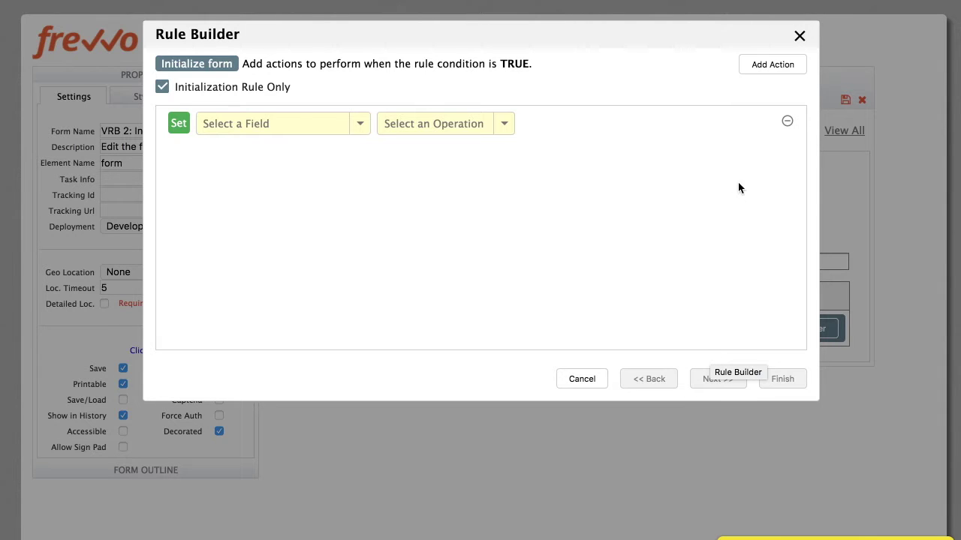
pyautogui.click(770, 66)
pyautogui.click(770, 66)
pyautogui.click(770, 66)
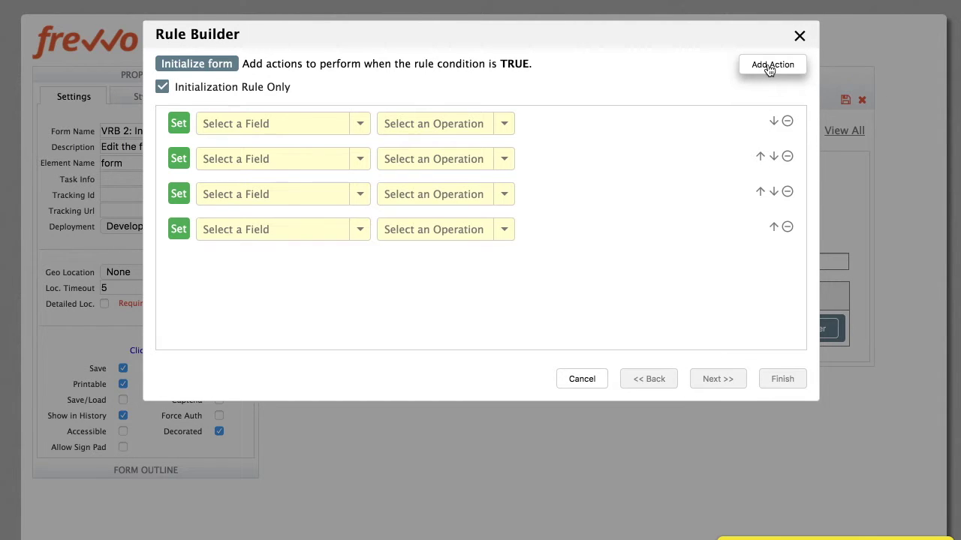
pyautogui.click(268, 122)
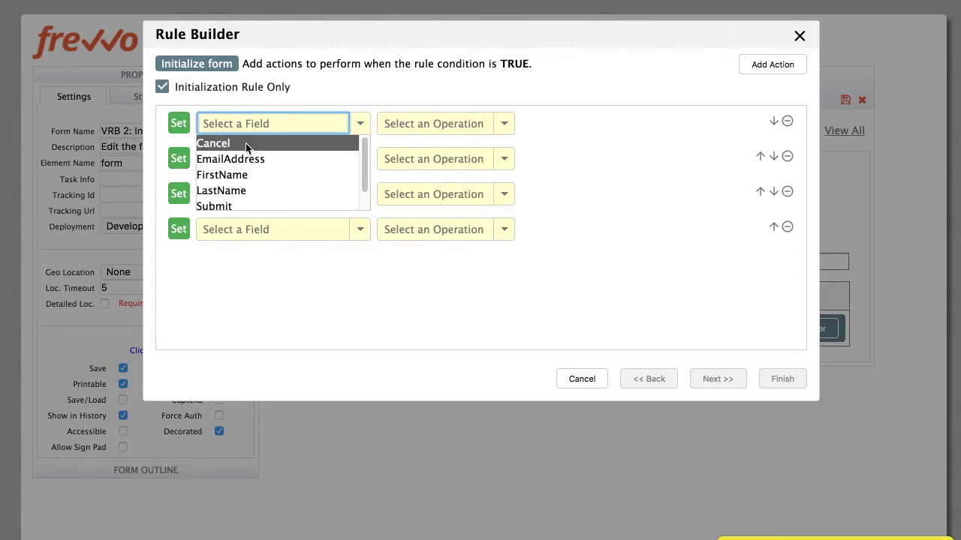
pyautogui.write('tod')
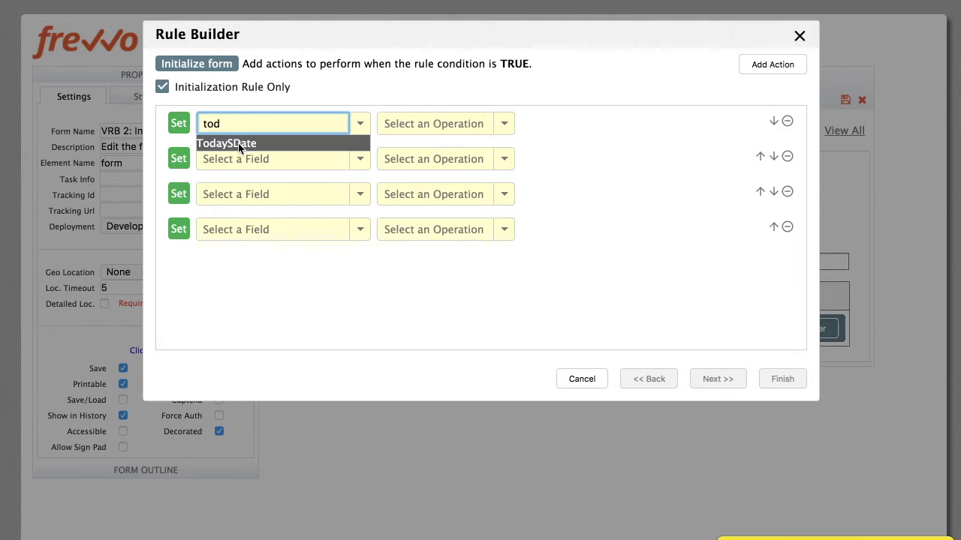
pyautogui.click(238, 143)
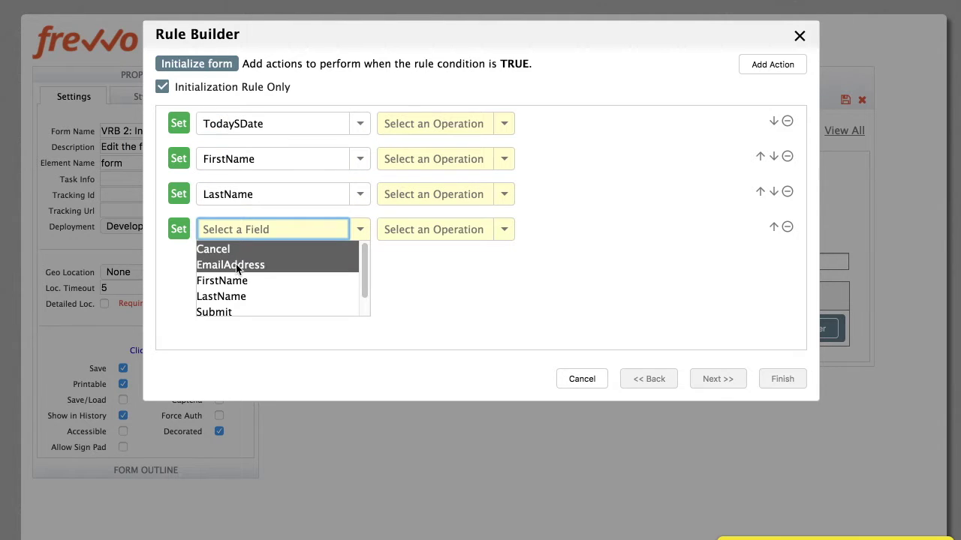
pyautogui.click(236, 264)
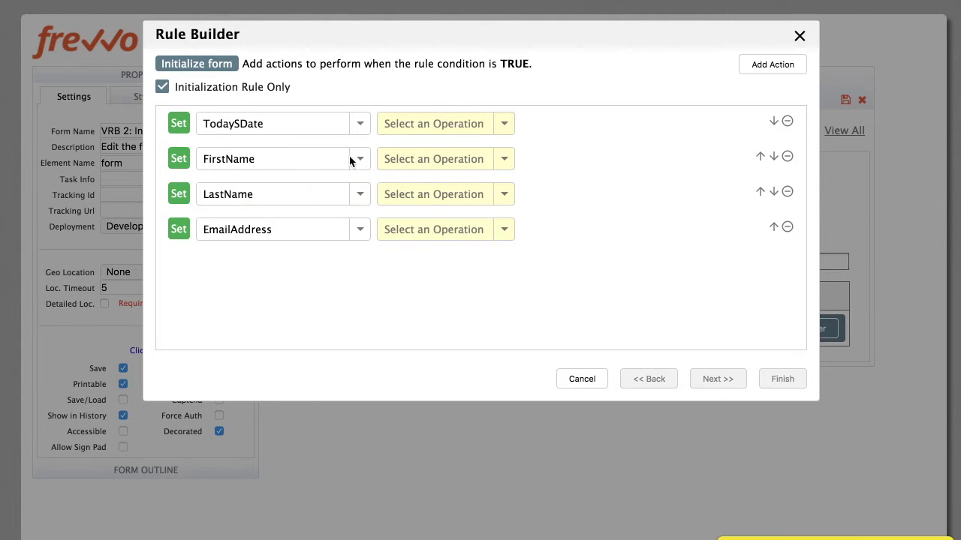
# Choose the "to" operation for the TodaySDate, FirstName, LastName and EmailAddress actions
pyautogui.click(429, 123)
pyautogui.write('to')
pyautogui.scroll(-3, 463, 161)
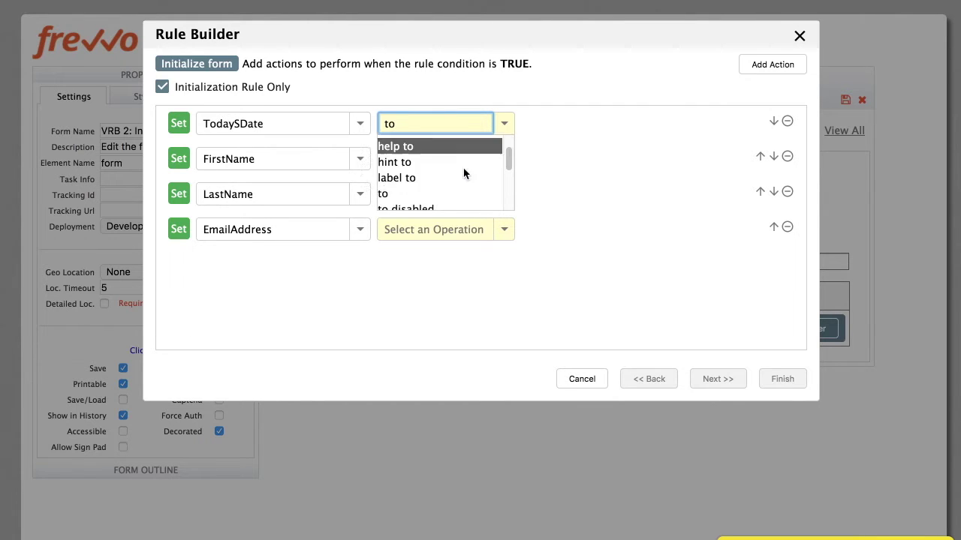
pyautogui.click(403, 163)
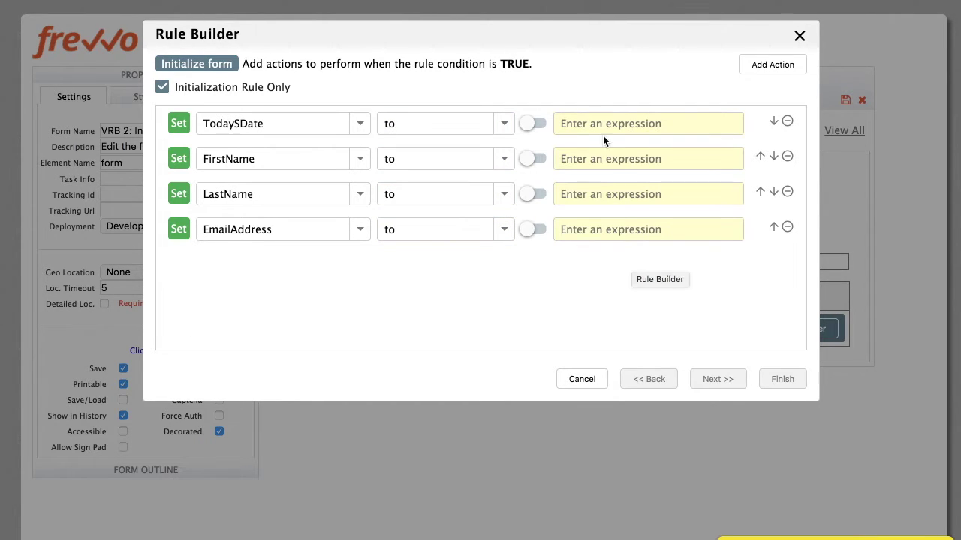
# Set the four action expressions to today(), userFirstName(), userLastName() and userEmail() respectively, and finish the rule without FALSE actions
pyautogui.click(606, 126)
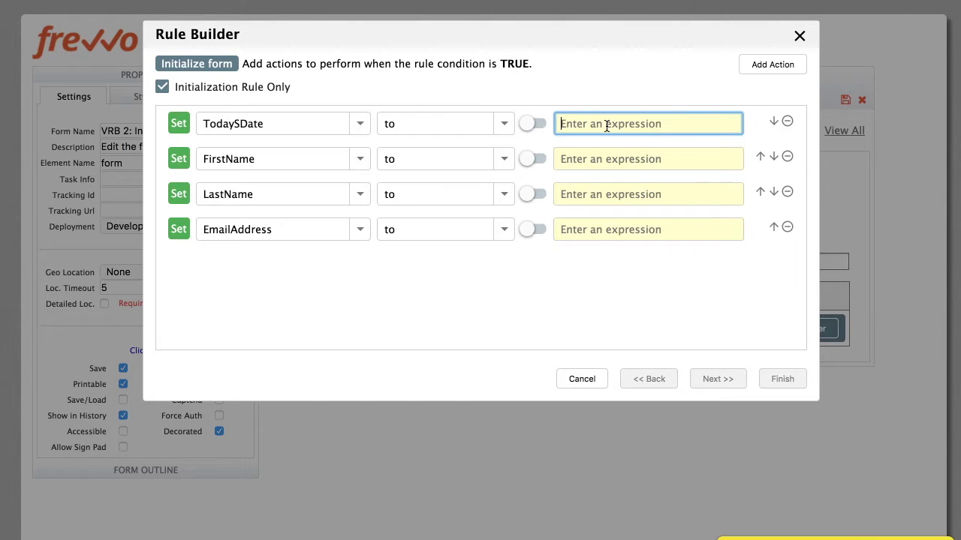
pyautogui.write('toda')
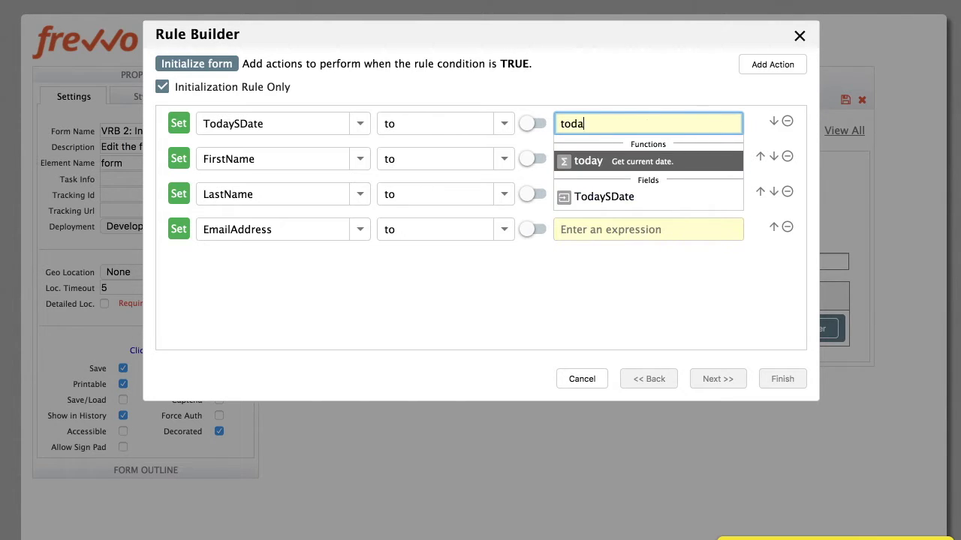
pyautogui.press('Return')
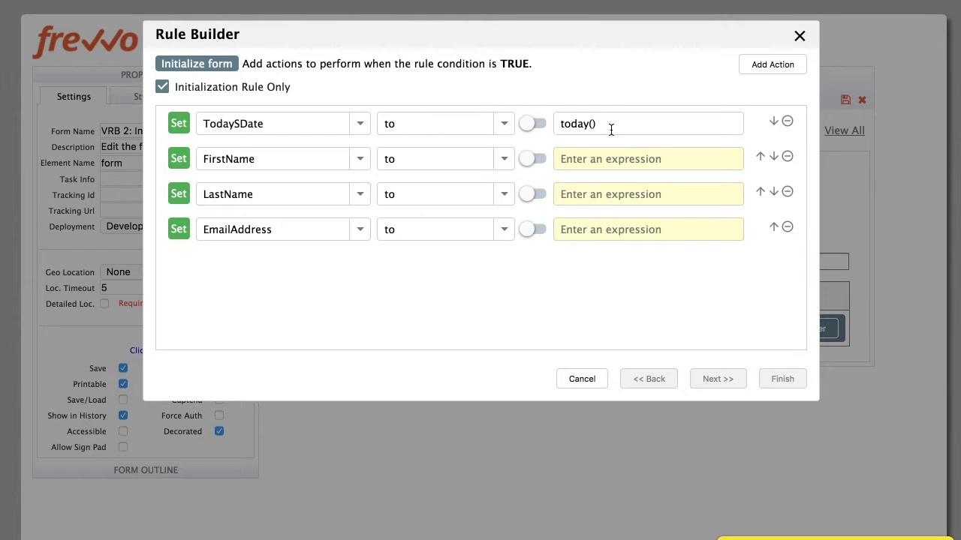
pyautogui.click(608, 158)
pyautogui.write('userfi')
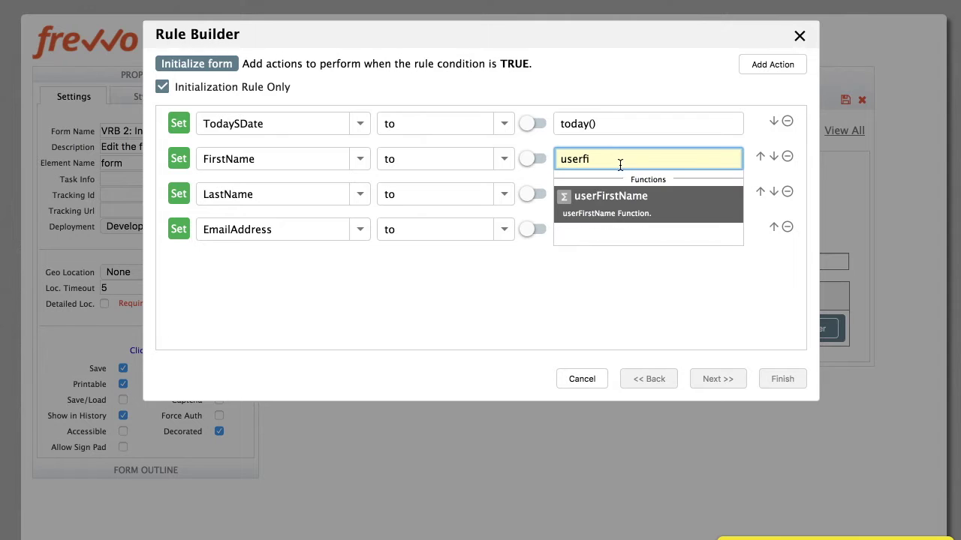
pyautogui.click(604, 198)
pyautogui.write(')')
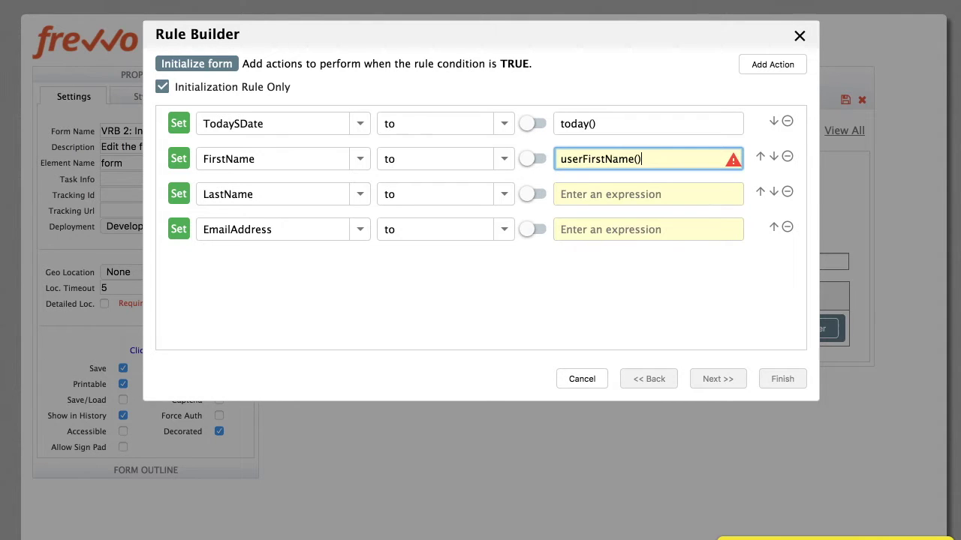
pyautogui.click(620, 193)
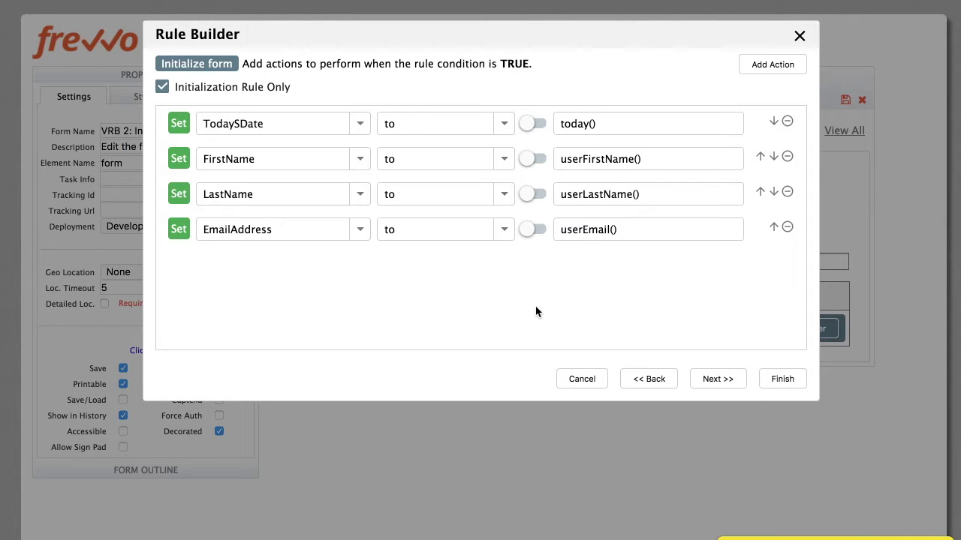
pyautogui.click(721, 381)
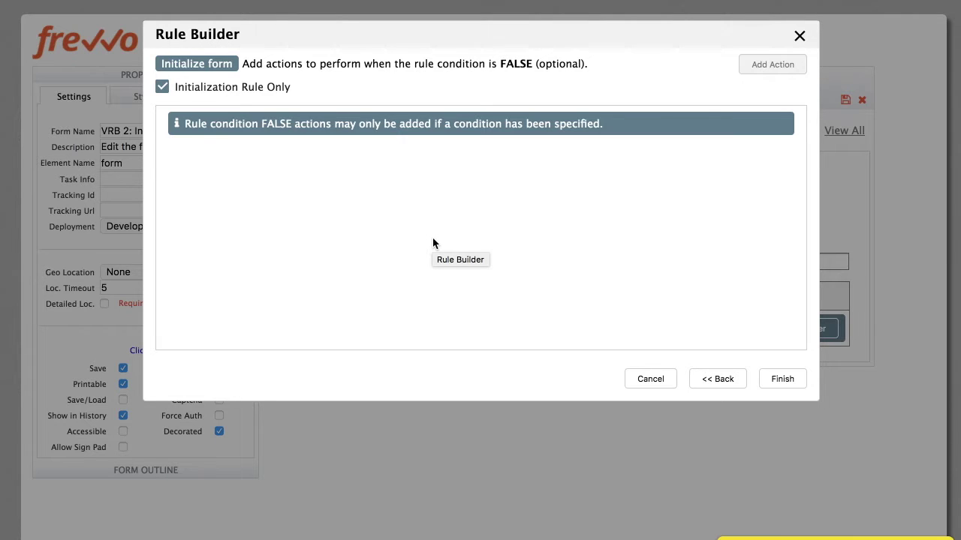
pyautogui.click(782, 380)
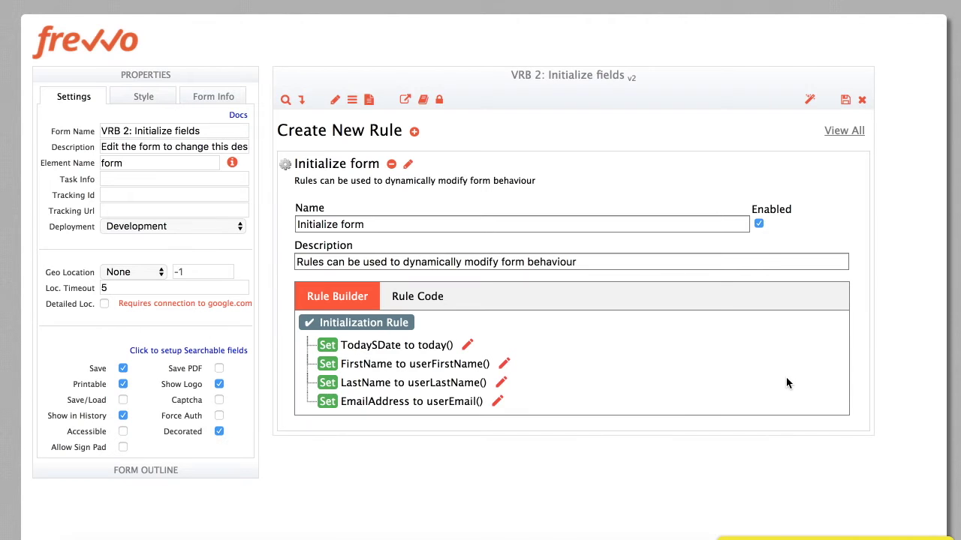
# Preview the "VRB 2: Initialize fields" form and check the initialized date, name and email fields
pyautogui.click(810, 100)
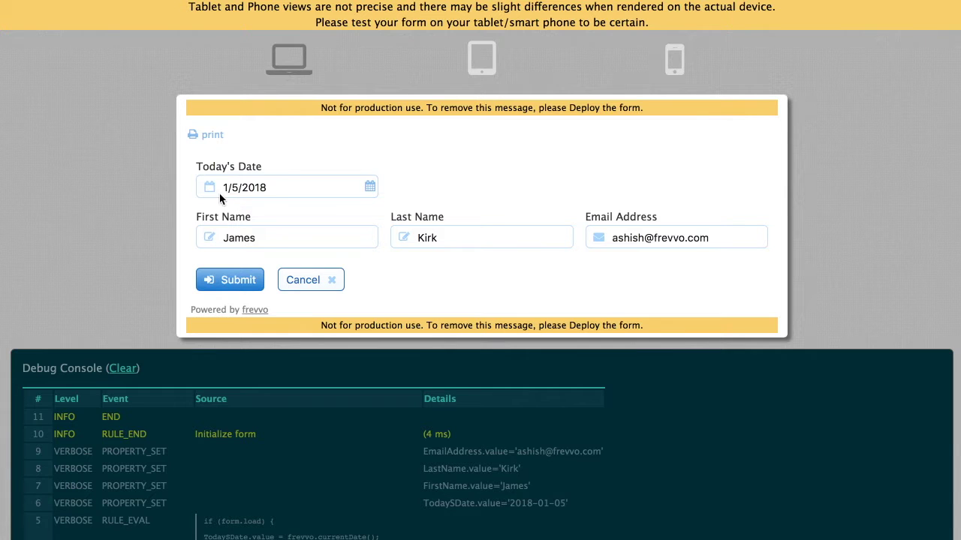
pyautogui.click(290, 237)
pyautogui.click(500, 236)
pyautogui.click(681, 237)
pyautogui.click(895, 257)
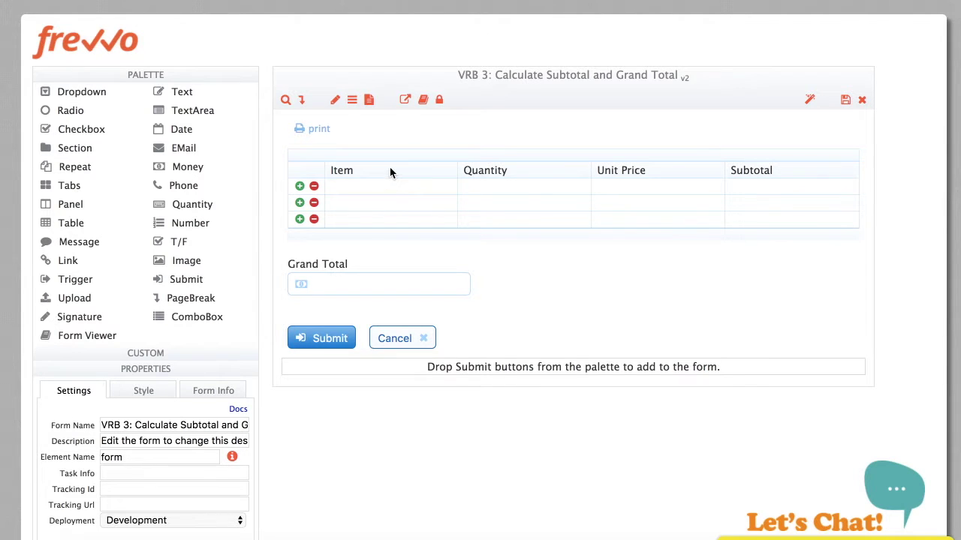
# Examine the Item, Quantity, Unit Price and Subtotal columns and the Grand Total field in the "VRB 3: Calculate Subtotal and Grand Total" form
pyautogui.click(389, 172)
pyautogui.click(503, 172)
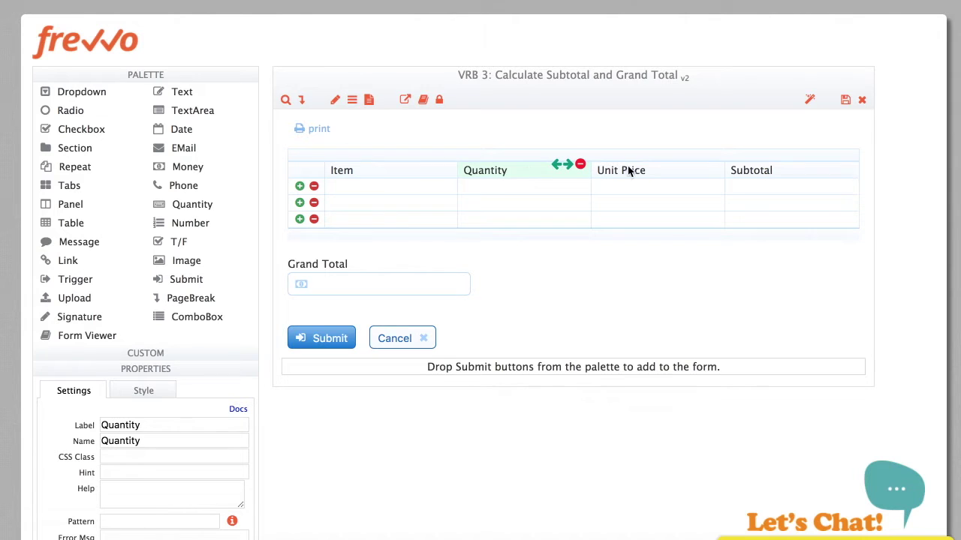
pyautogui.click(634, 171)
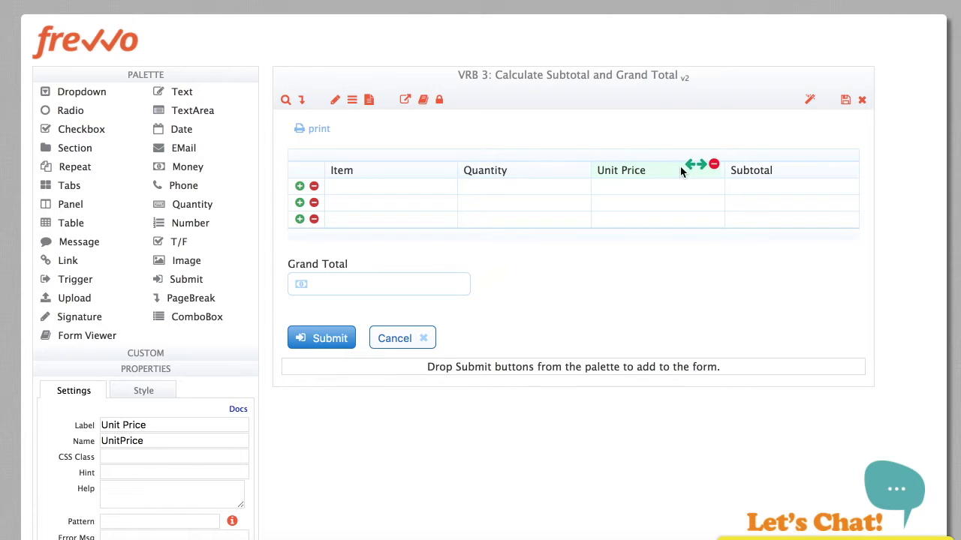
pyautogui.click(796, 175)
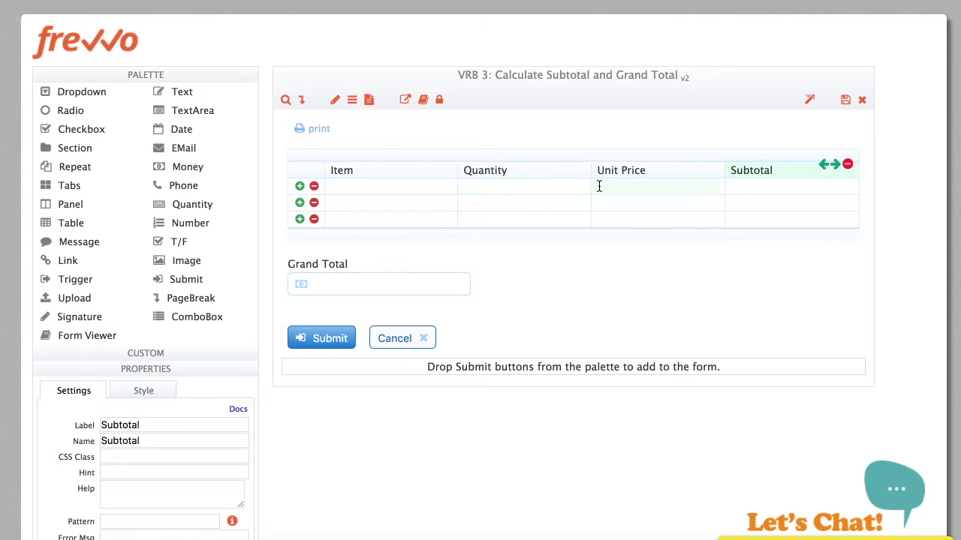
pyautogui.click(366, 271)
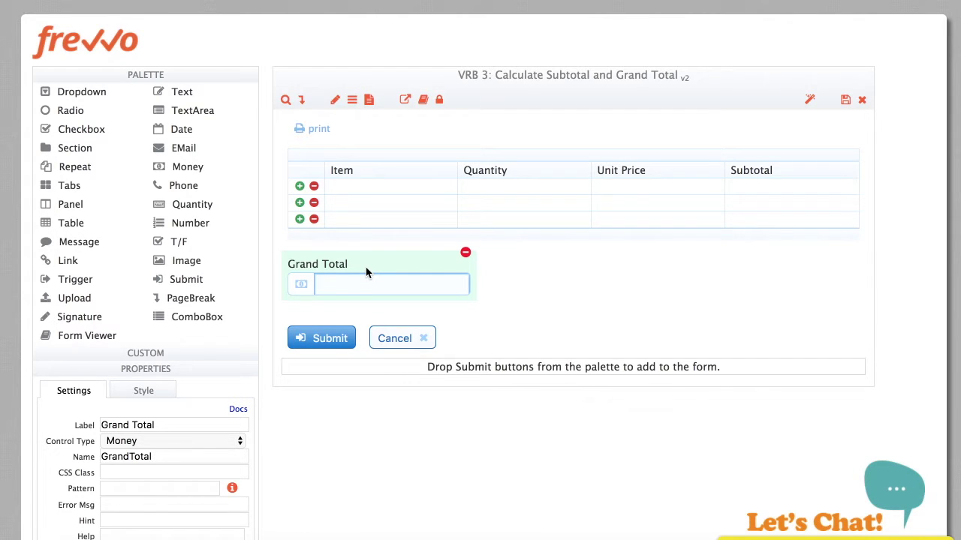
pyautogui.click(648, 319)
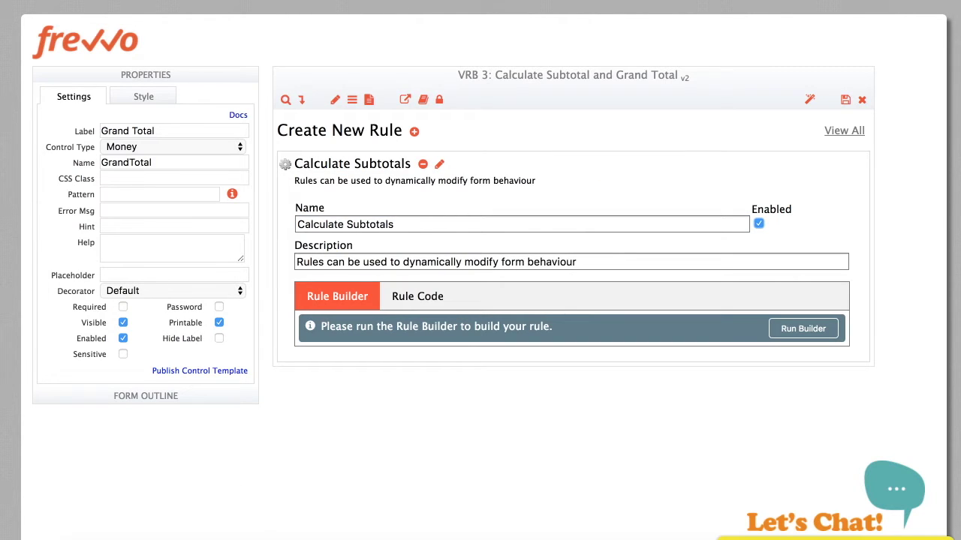
# Run the Rule Builder for the "Calculate Subtotals" rule and add the condition "Quantity is filled"
pyautogui.click(803, 328)
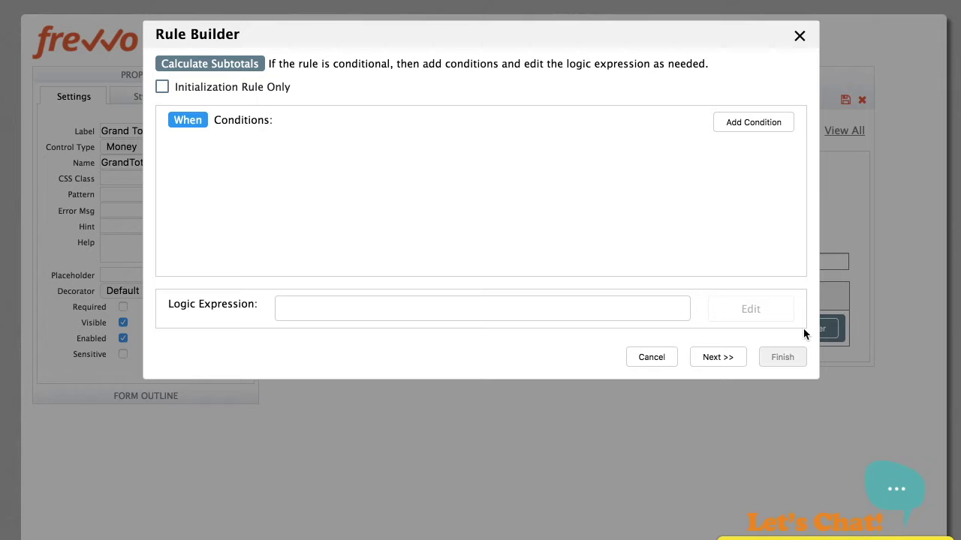
pyautogui.click(754, 124)
pyautogui.click(289, 157)
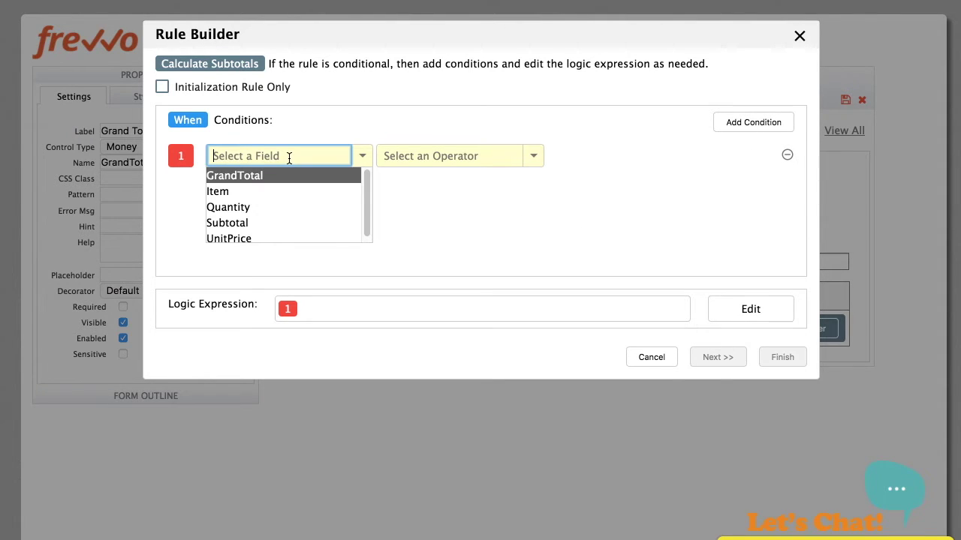
pyautogui.write('Qu')
pyautogui.click(241, 178)
pyautogui.click(429, 155)
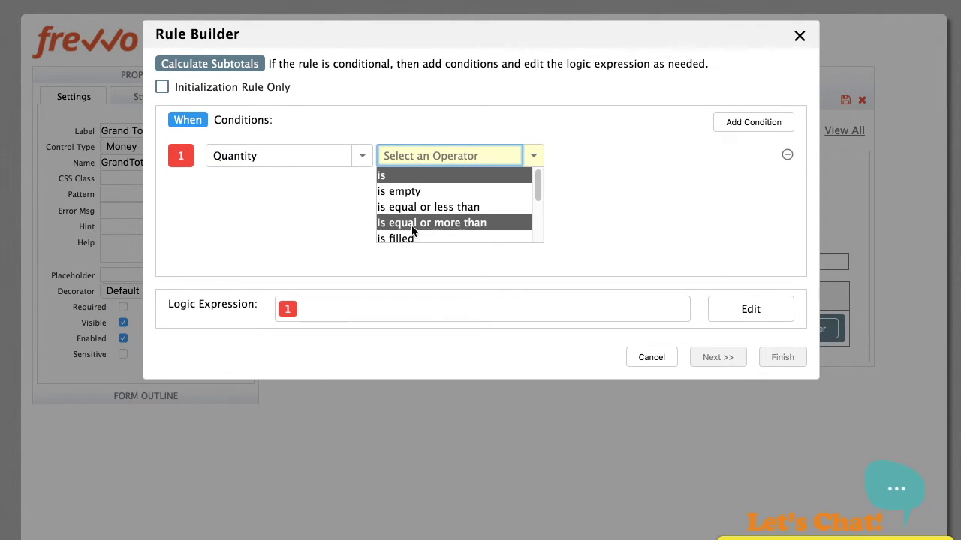
pyautogui.click(410, 239)
# Add a second condition to the rule, "UnitPrice is filled"
pyautogui.click(747, 124)
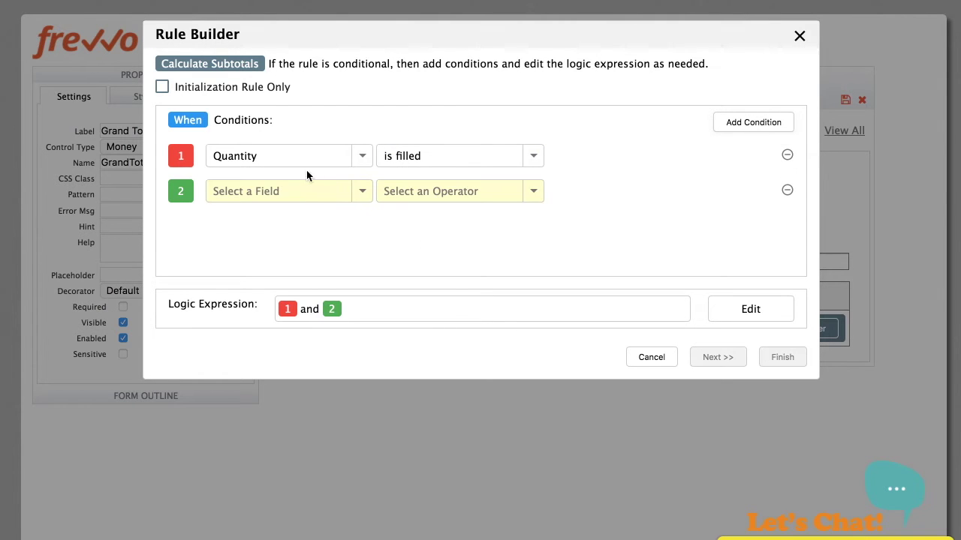
pyautogui.click(267, 190)
pyautogui.write('Un')
pyautogui.click(257, 213)
pyautogui.click(416, 191)
pyautogui.click(405, 273)
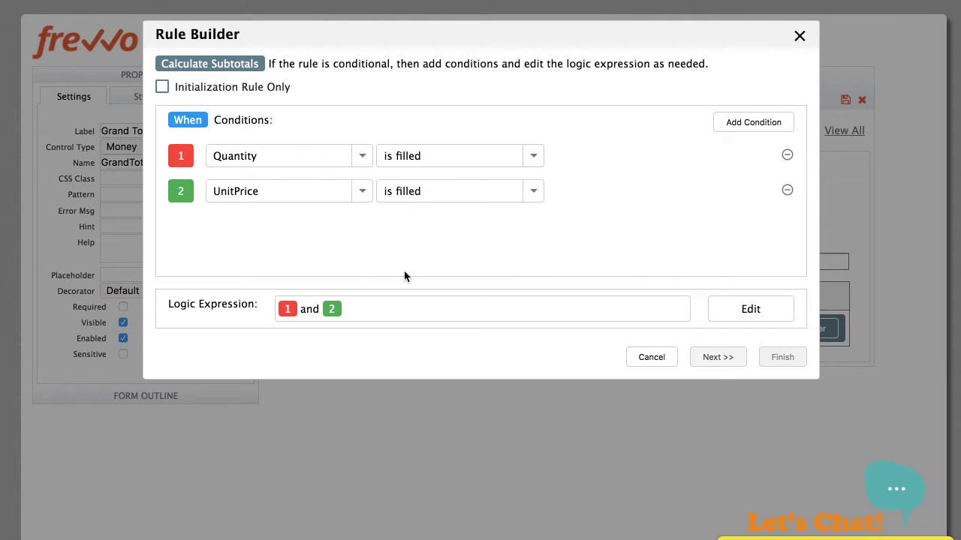
# Define the rule's TRUE action to set Subtotal to the expression Quantity*UnitPrice
pyautogui.click(715, 356)
pyautogui.click(237, 123)
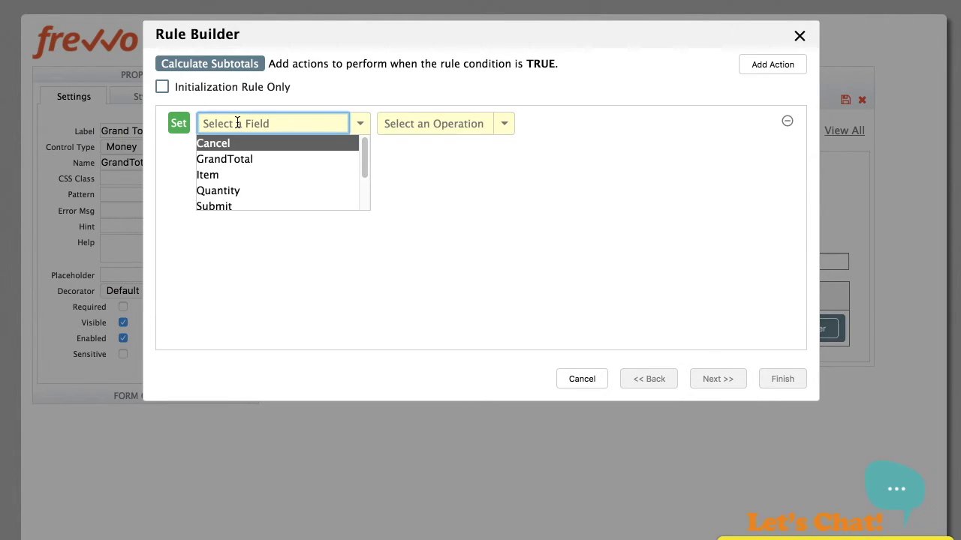
pyautogui.write('Sub')
pyautogui.click(214, 160)
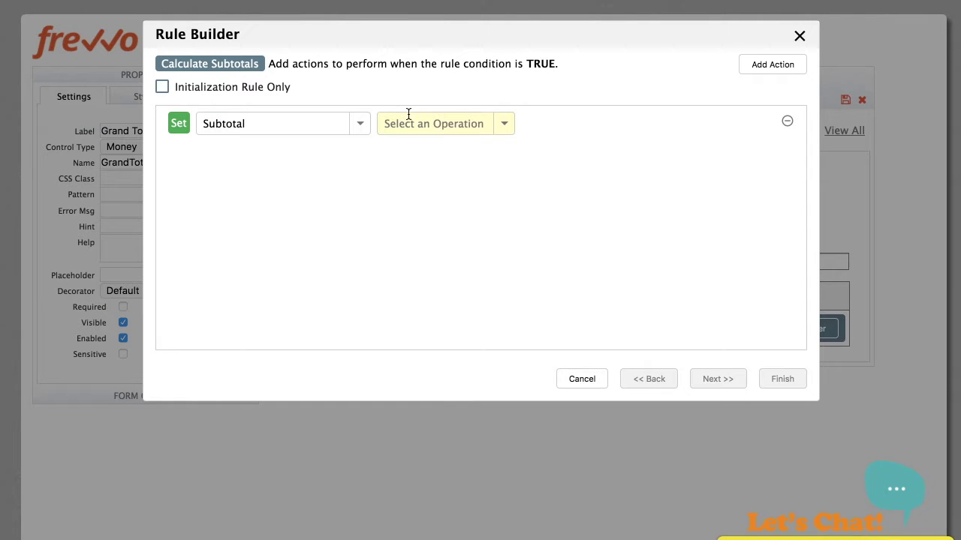
pyautogui.click(422, 123)
pyautogui.scroll(-2, 428, 207)
pyautogui.scroll(-2, 413, 192)
pyautogui.click(391, 162)
pyautogui.click(595, 124)
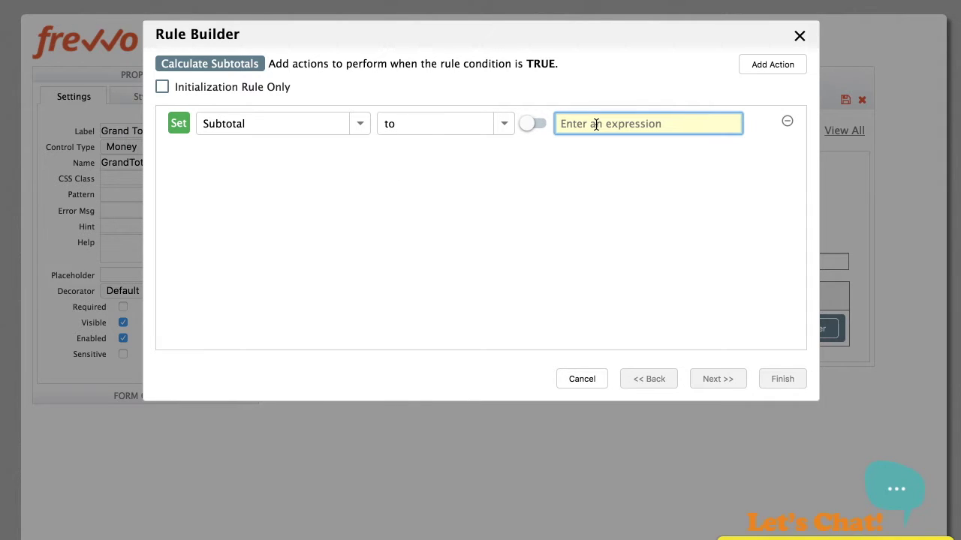
pyautogui.write('Quantity*UnitPrice')
pyautogui.click(639, 237)
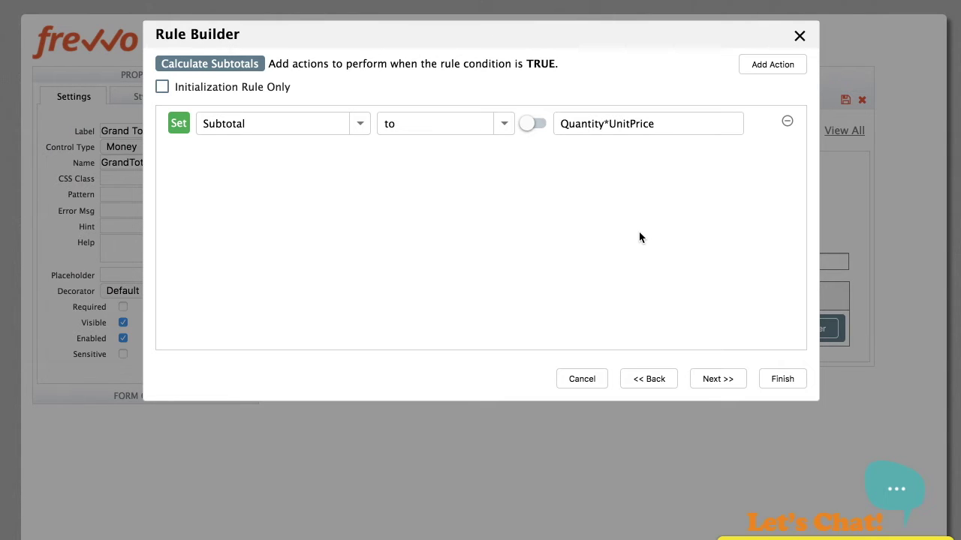
# Add a FALSE action to the "Calculate Subtotals" rule that sets Subtotal to empty, and finish the rule
pyautogui.click(712, 380)
pyautogui.click(766, 66)
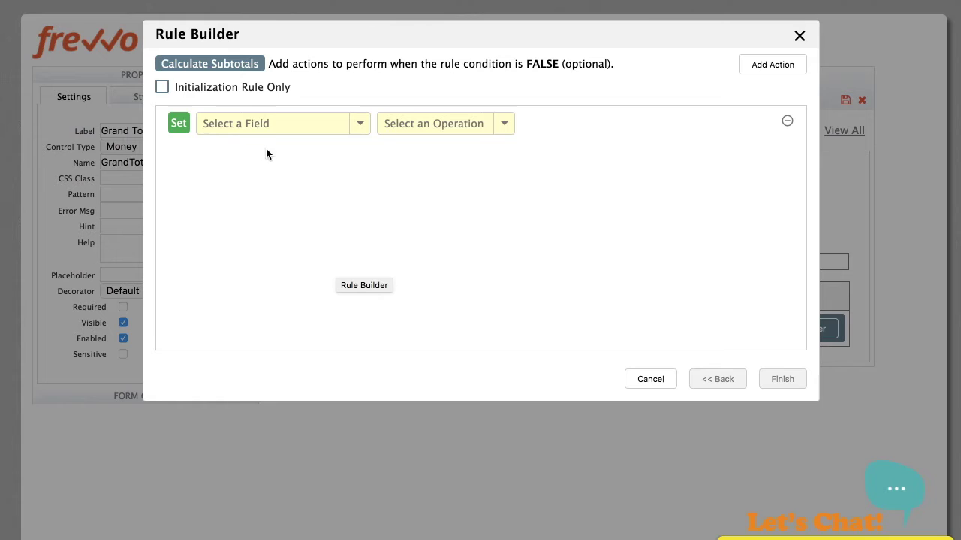
pyautogui.click(275, 123)
pyautogui.write('Sub')
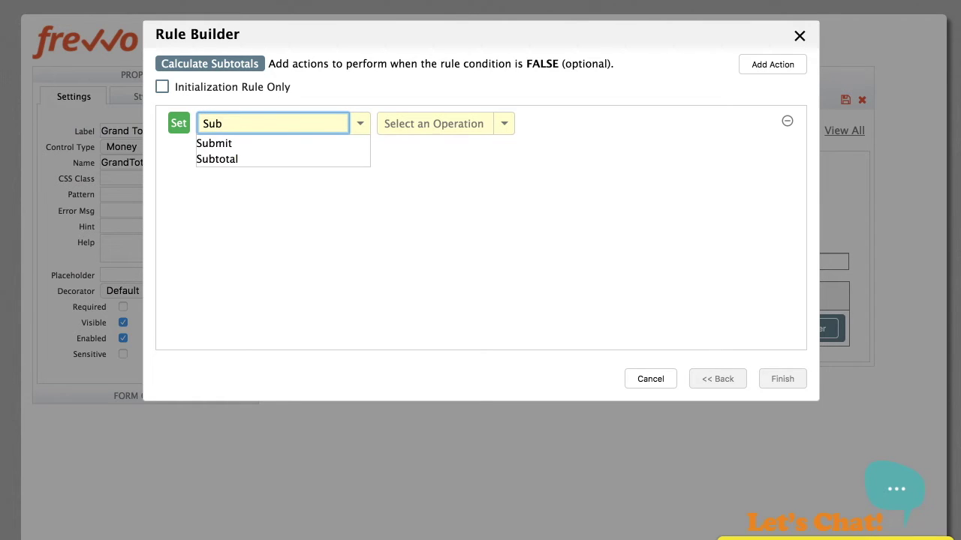
pyautogui.press('Down')
pyautogui.press('Down')
pyautogui.press('Return')
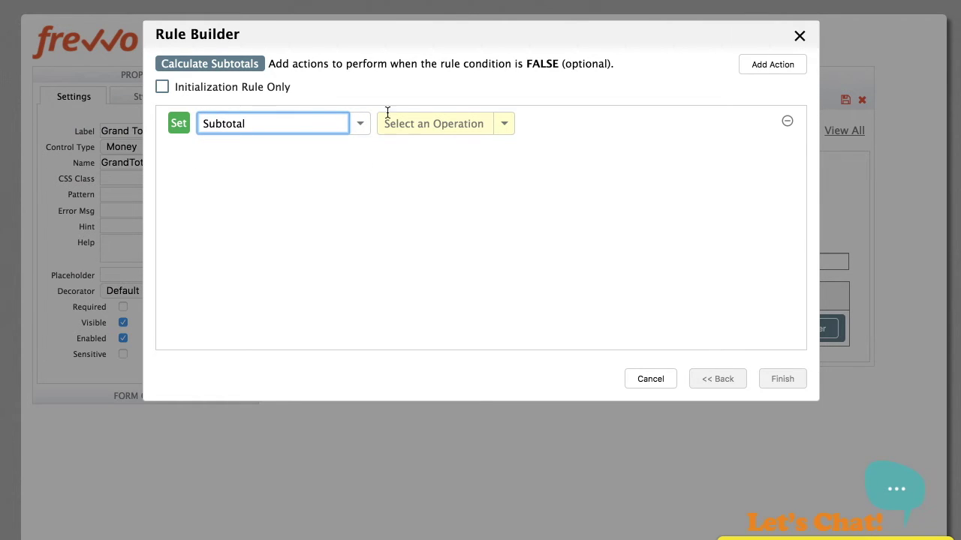
pyautogui.click(447, 123)
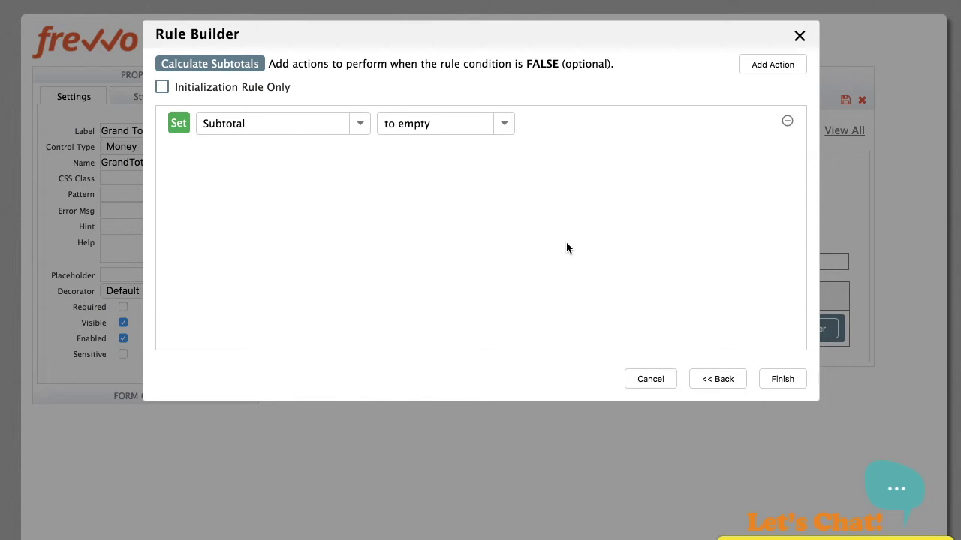
pyautogui.click(777, 375)
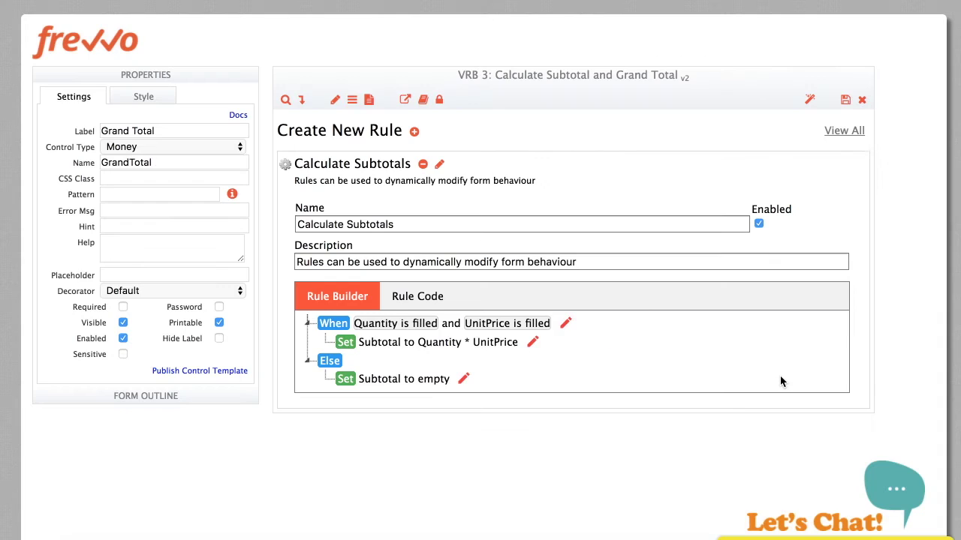
# Create a rule named "Calculate Grand Total" and run the Rule Builder for it without adding any conditions
pyautogui.click(413, 132)
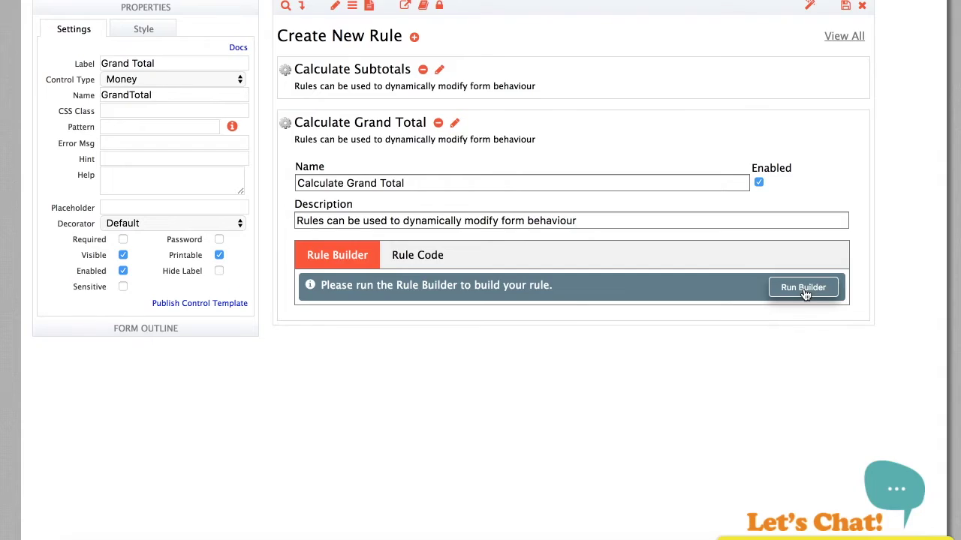
pyautogui.click(804, 288)
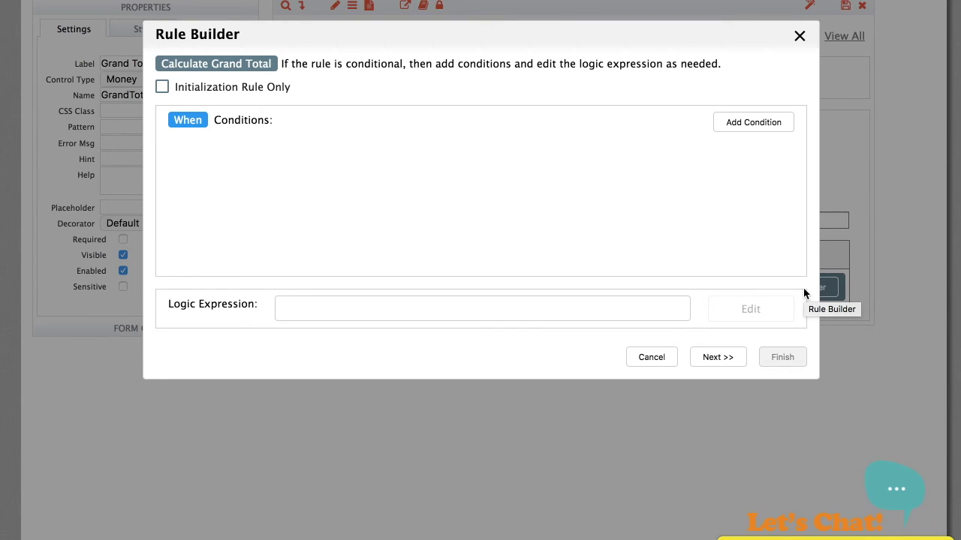
pyautogui.click(710, 357)
# Define the TRUE action to set GrandTotal to the expression sum(Subtotal), and finish the rule
pyautogui.click(256, 124)
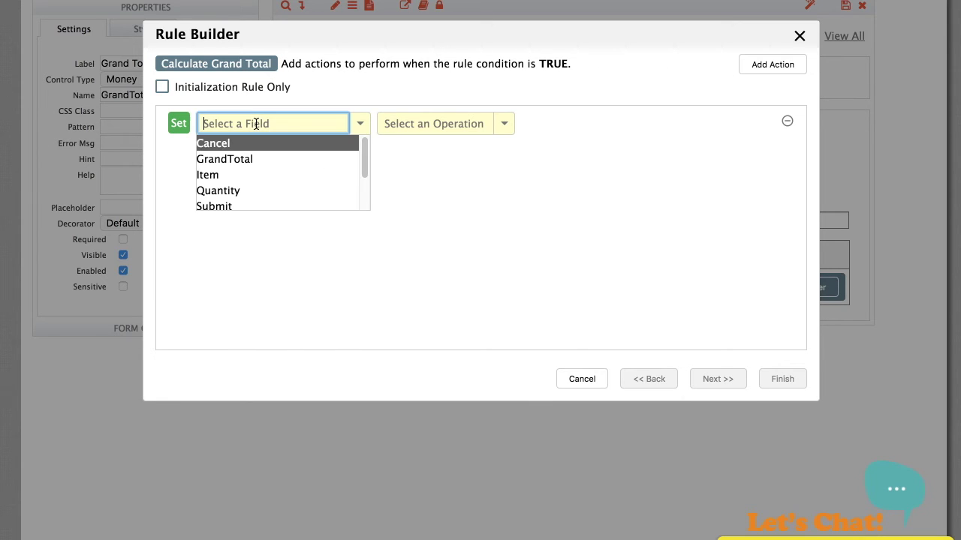
pyautogui.press('Down')
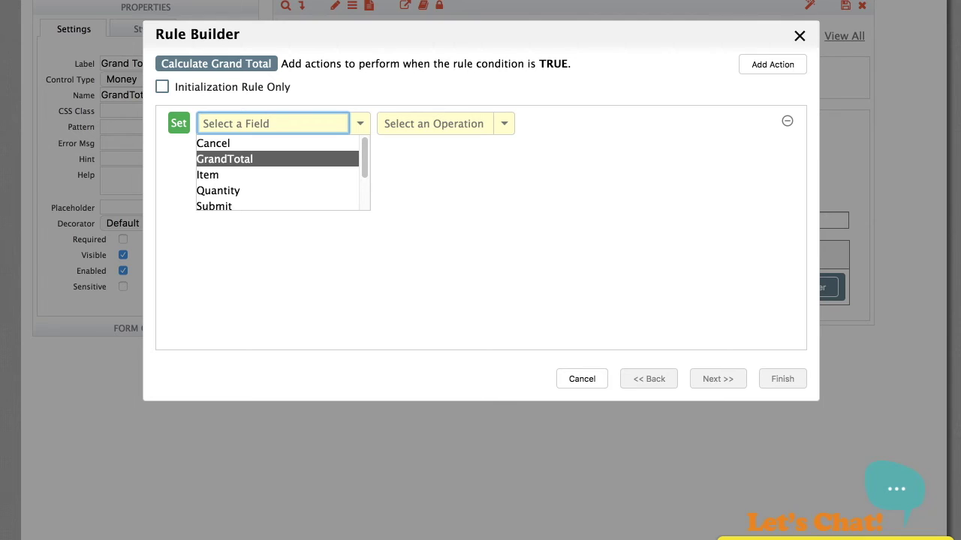
pyautogui.click(233, 159)
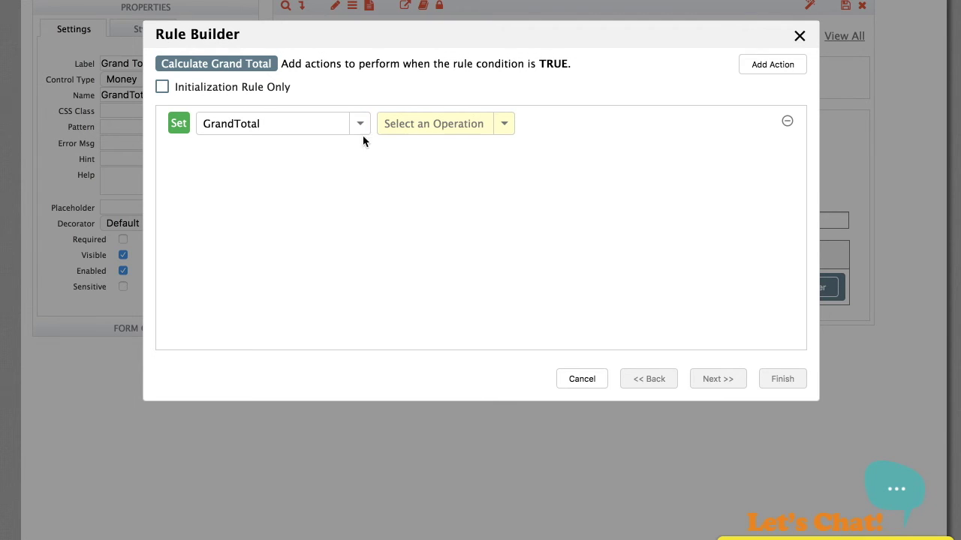
pyautogui.click(423, 123)
pyautogui.write('sum(')
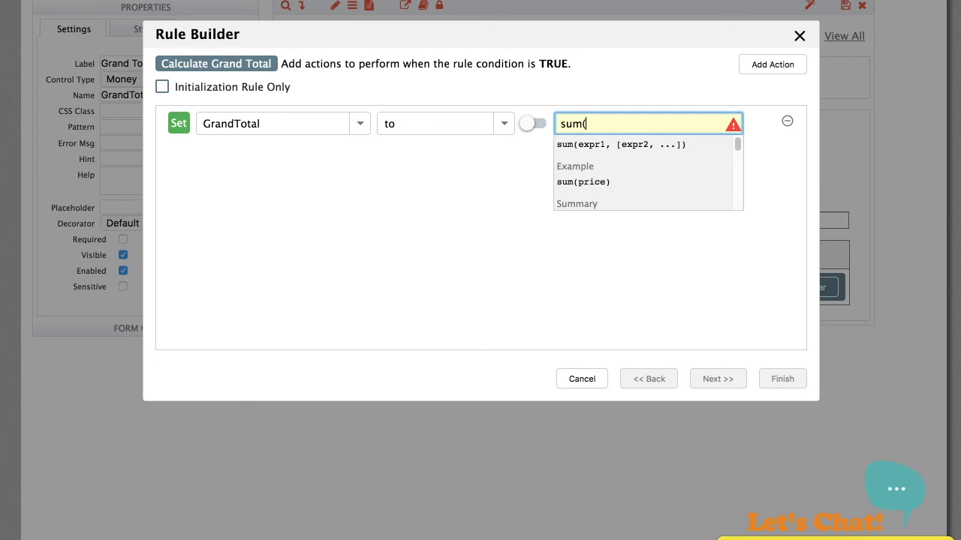
pyautogui.write('sub')
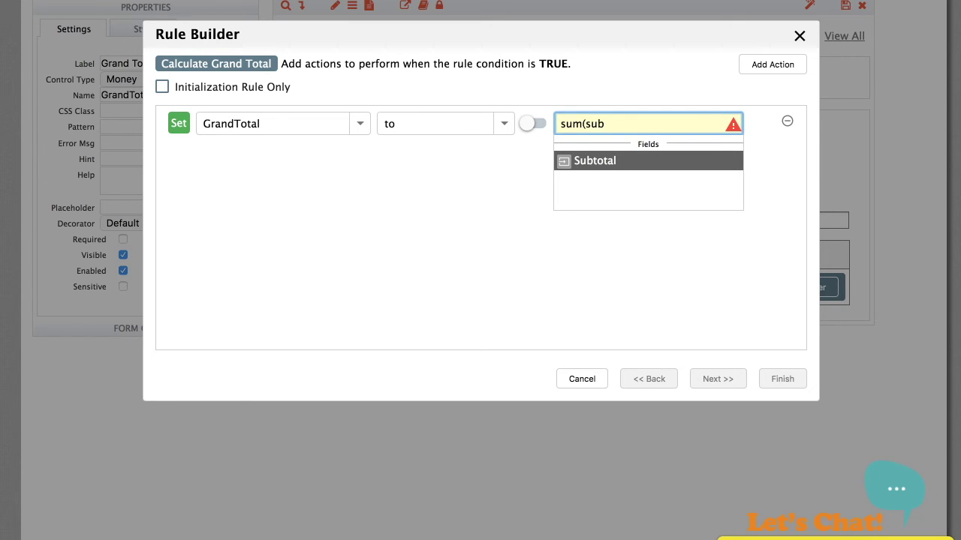
pyautogui.click(600, 161)
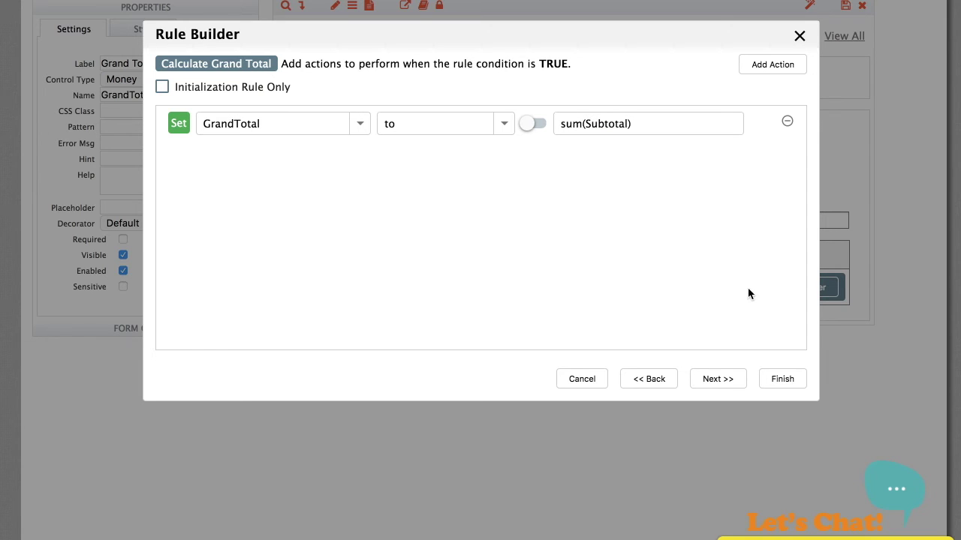
pyautogui.click(785, 379)
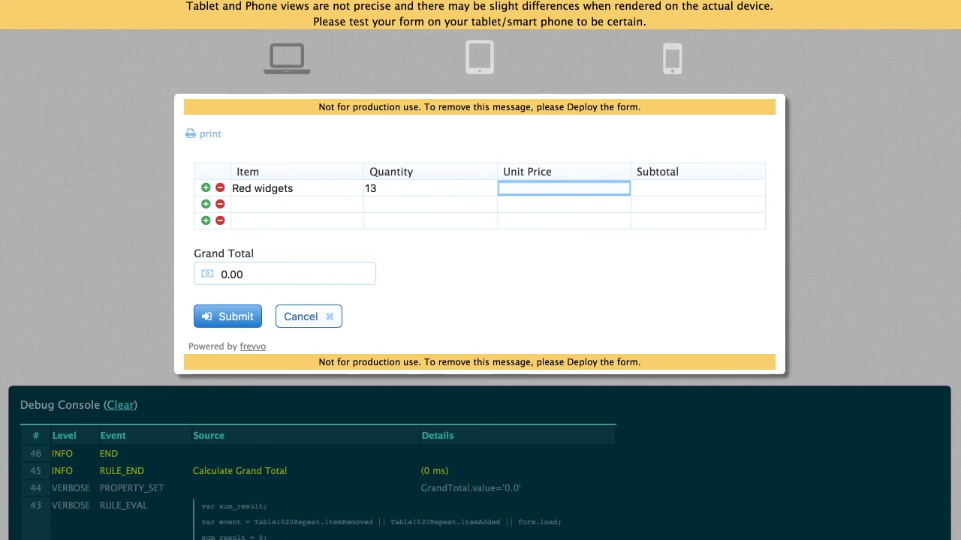
# In the test form, price Red widgets at 15.67, and enter Blue widgets (quantity 17, price 19.71) and Green widgets (quantity 11, price 89)
pyautogui.write('15.67')
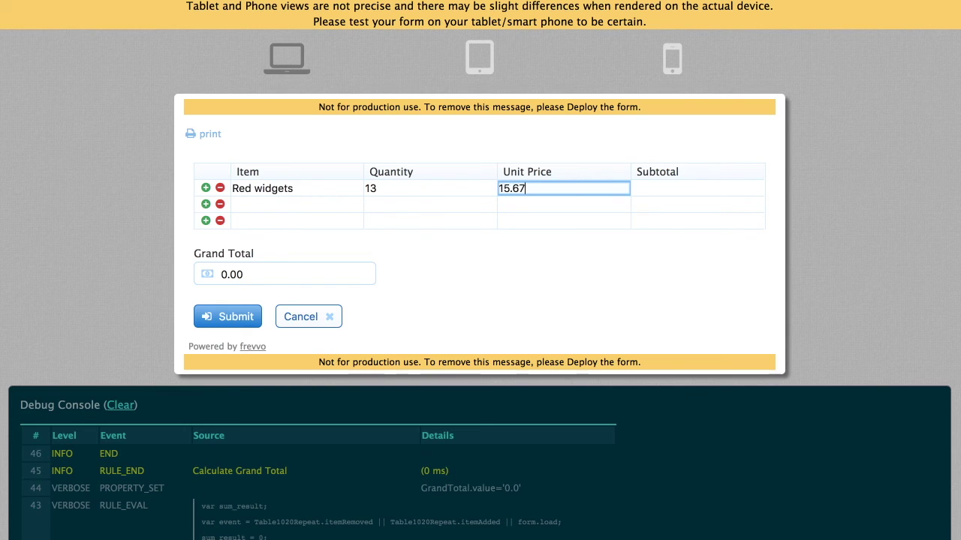
pyautogui.press('Tab')
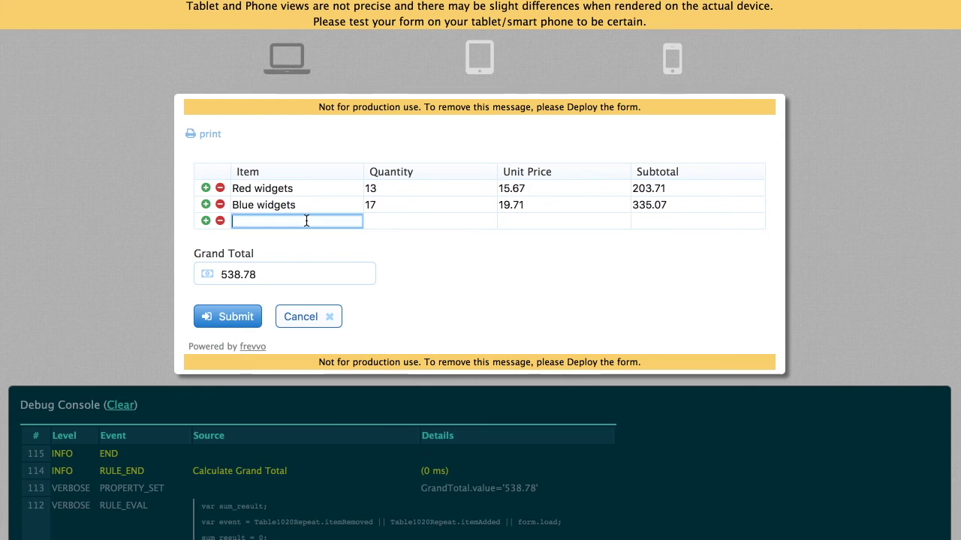
pyautogui.write('Green widgets')
pyautogui.press('Tab')
pyautogui.write('11')
pyautogui.press('Tab')
pyautogui.write('89')
pyautogui.press('Tab')
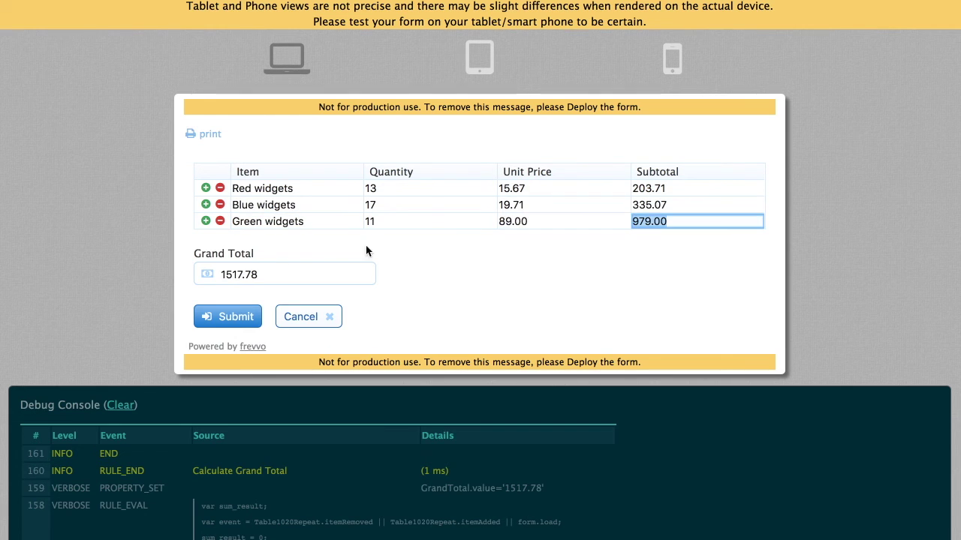
# Remove the Blue widgets row from the test form's table to check the Grand Total recalculation
pyautogui.click(418, 307)
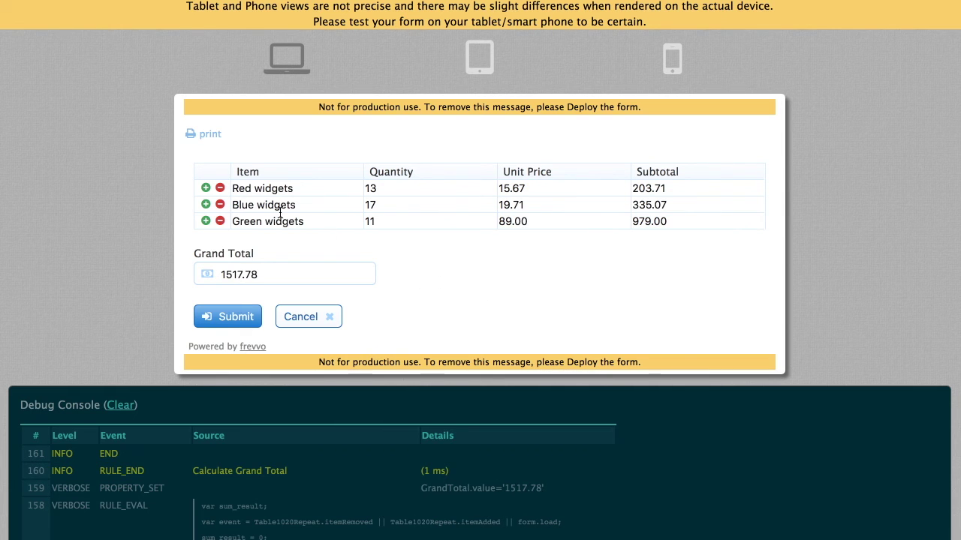
pyautogui.click(219, 204)
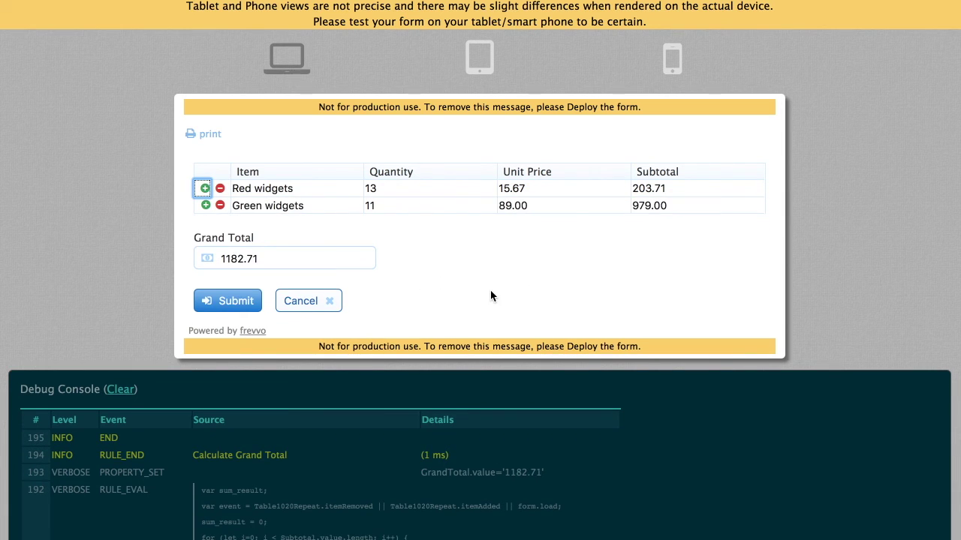